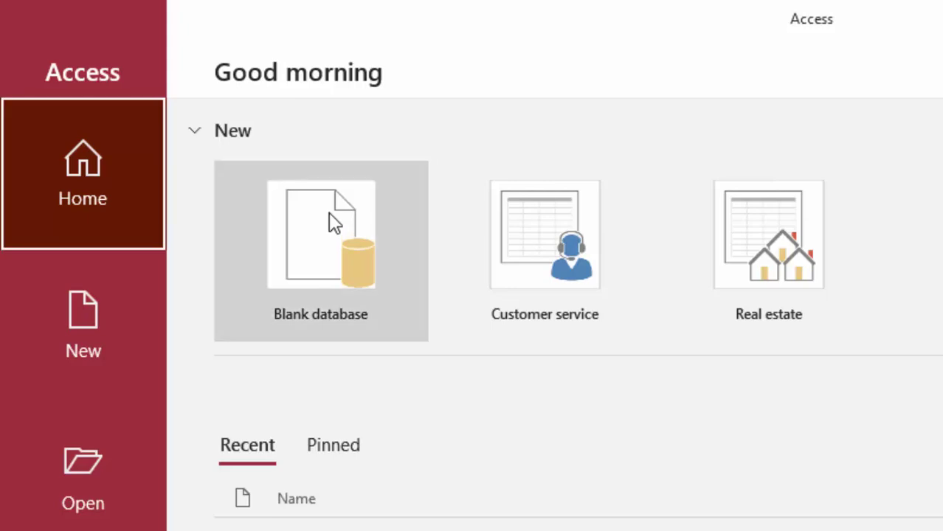
Step: Create a new blank database named Database64
left_click(333, 221)
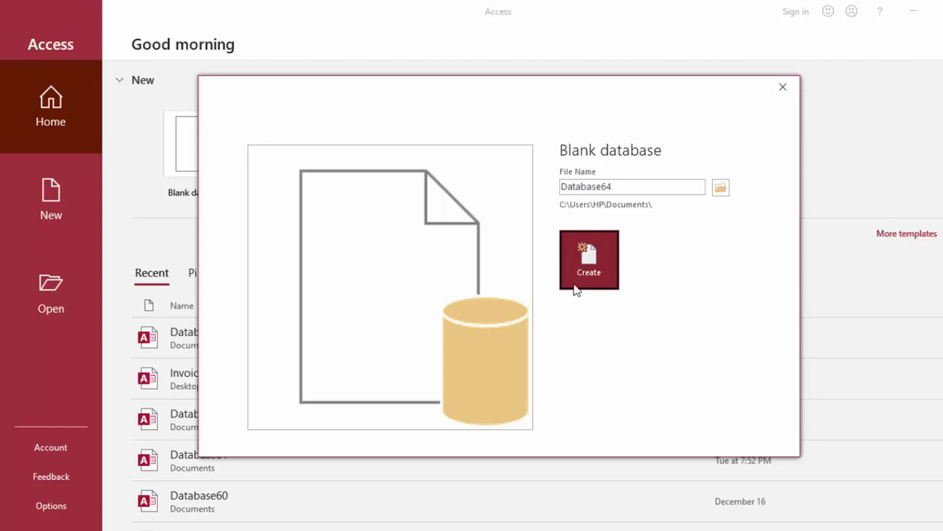
left_click(594, 265)
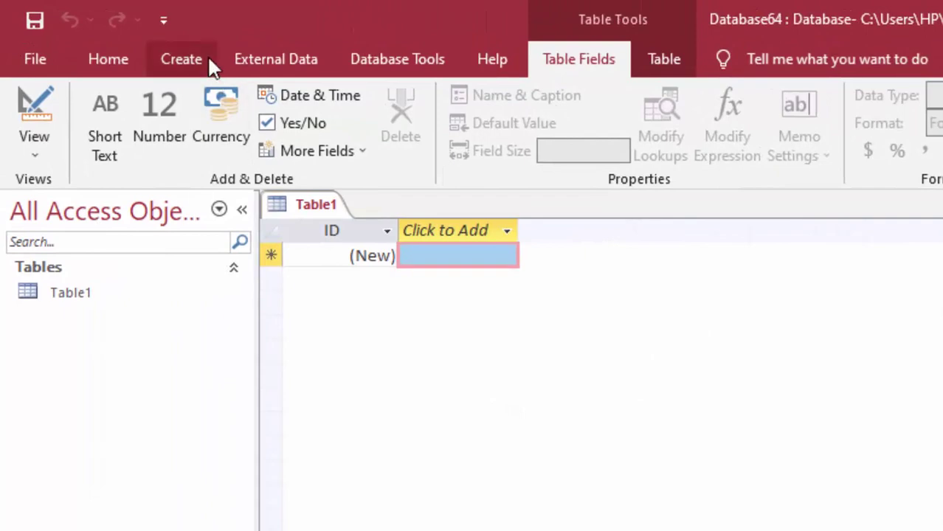
Step: Start a new query design without adding any tables
left_click(205, 56)
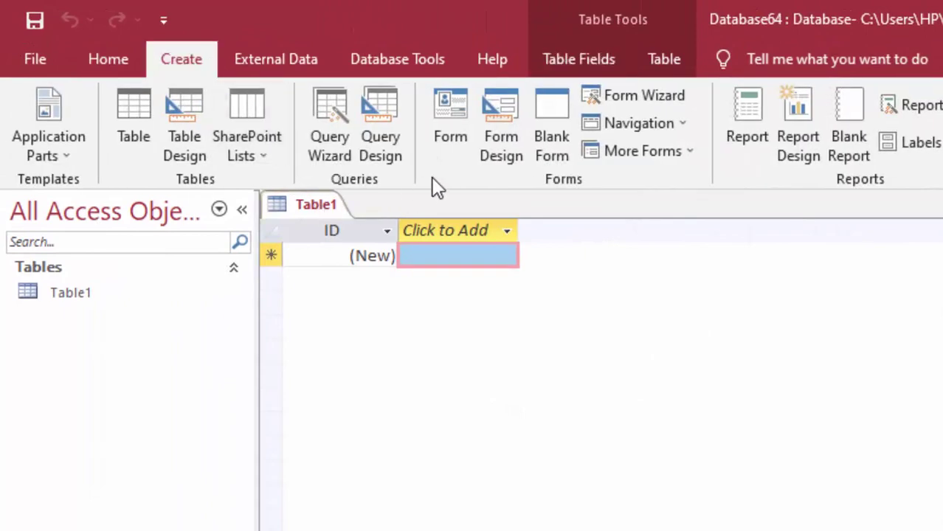
left_click(385, 118)
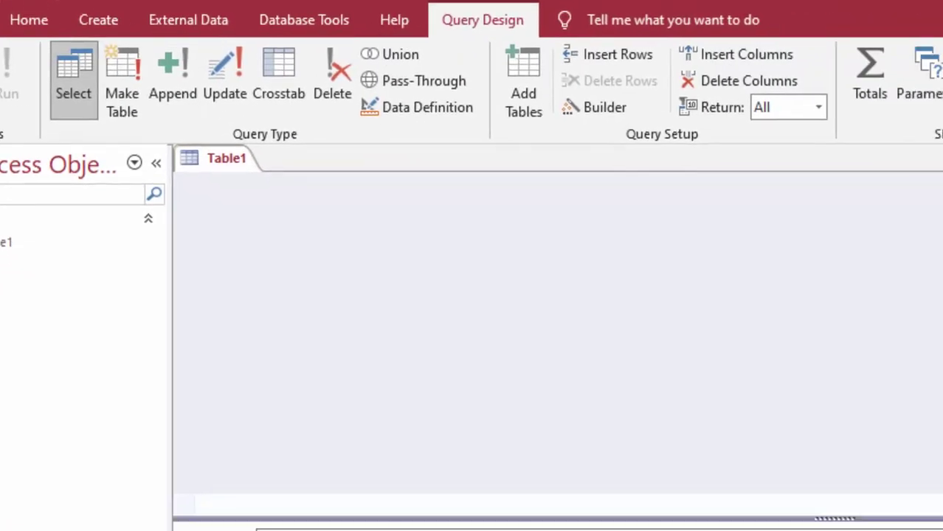
key("Escape")
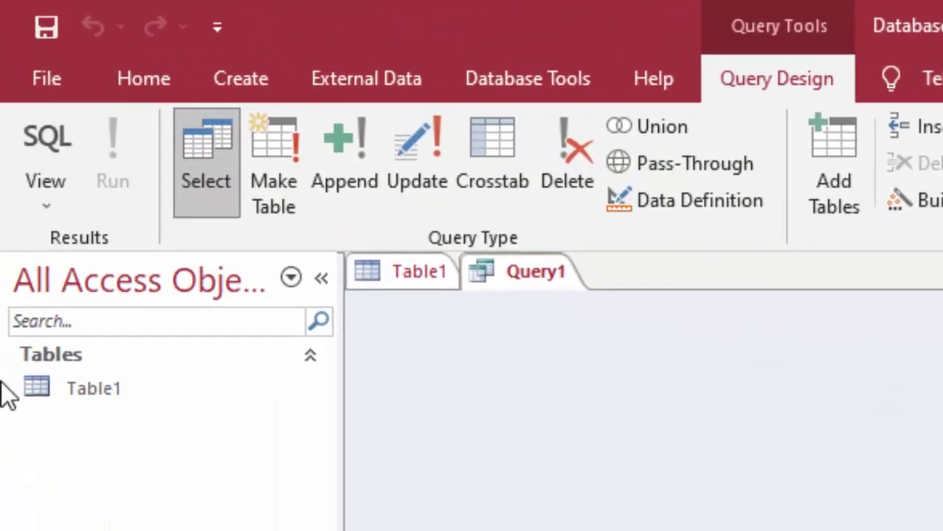
Step: Close the unused Table1 datasheet and switch the query to SQL View
left_click(415, 270)
right_click(415, 269)
left_click(478, 336)
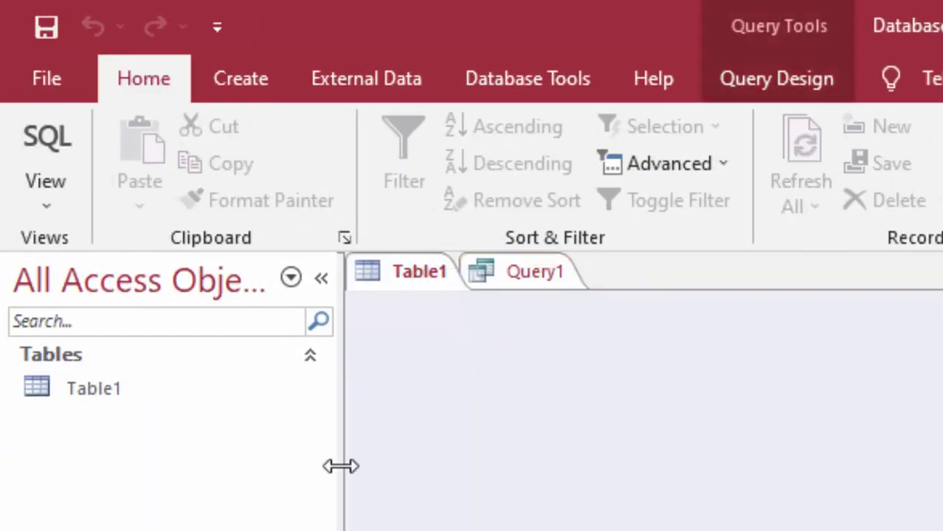
left_click(55, 136)
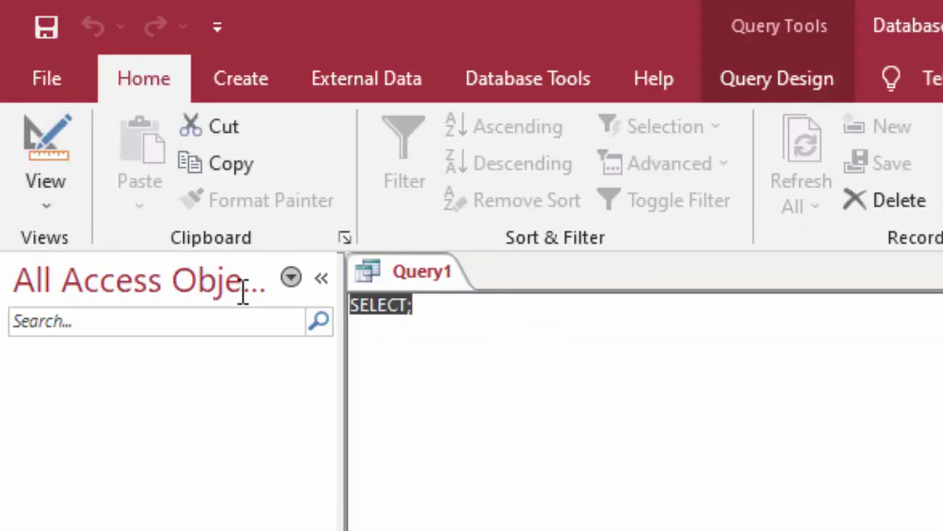
Step: Replace SELECT; with 'create table Student', then lines 'Roll_number int primary key,' and 'Father's_Name text,'
key("Delete")
type("cre")
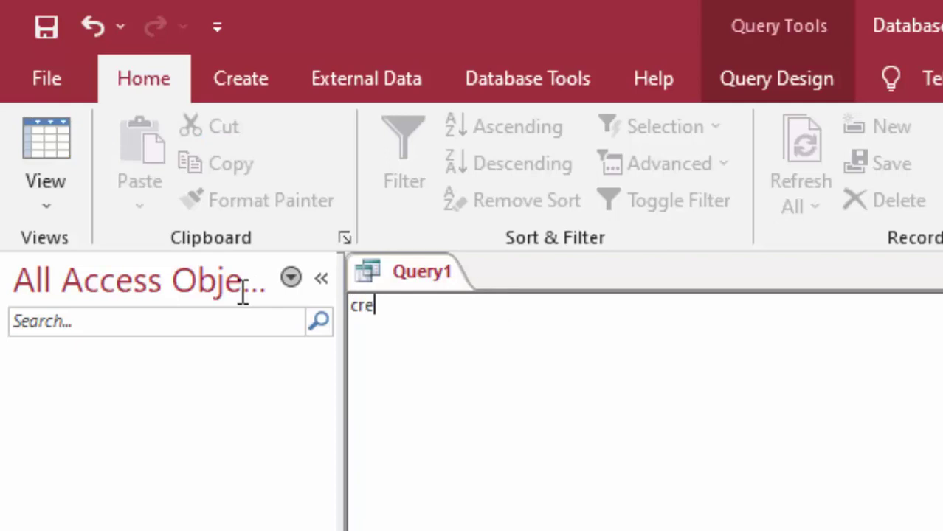
type("ate ta")
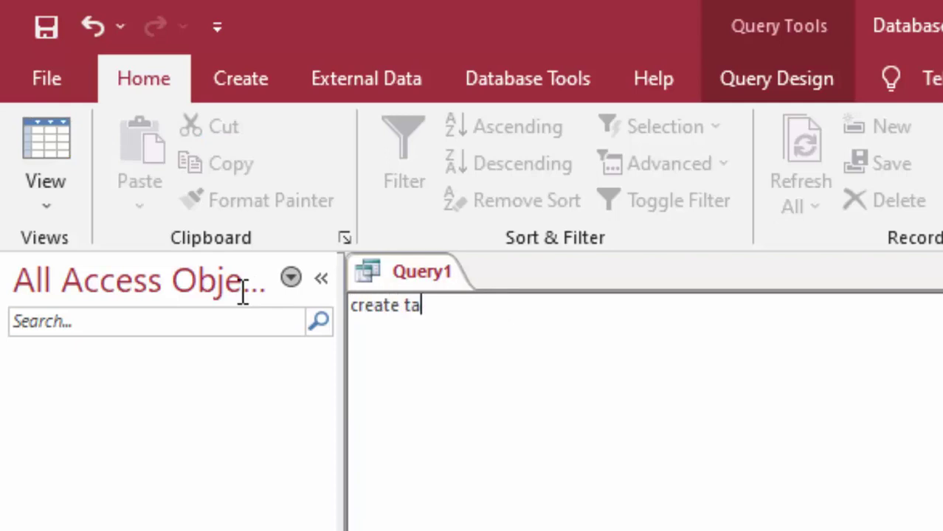
type("ble S")
type("tude")
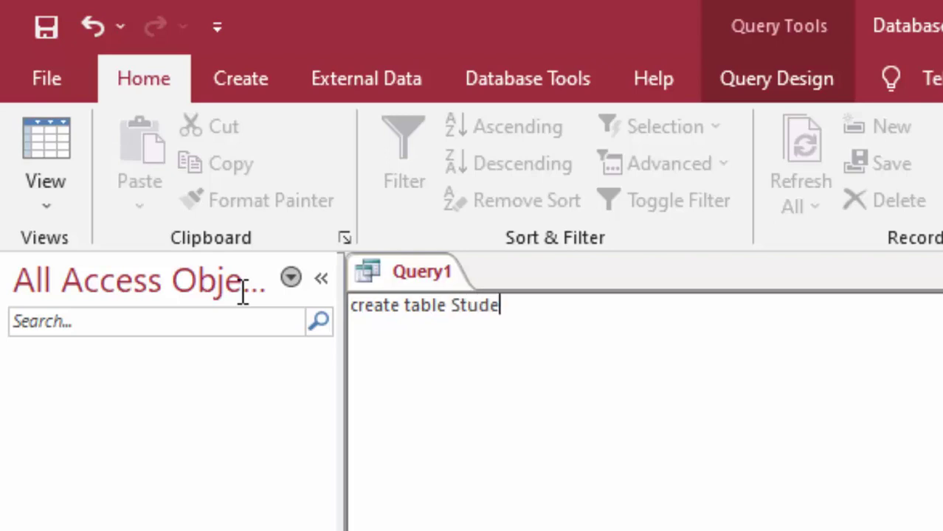
type("ntT(")
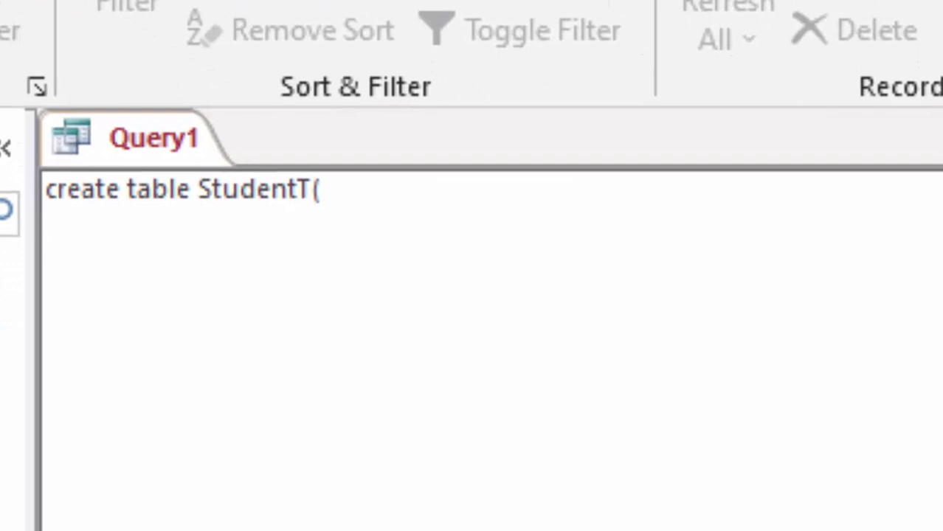
key("Return")
type("Rol")
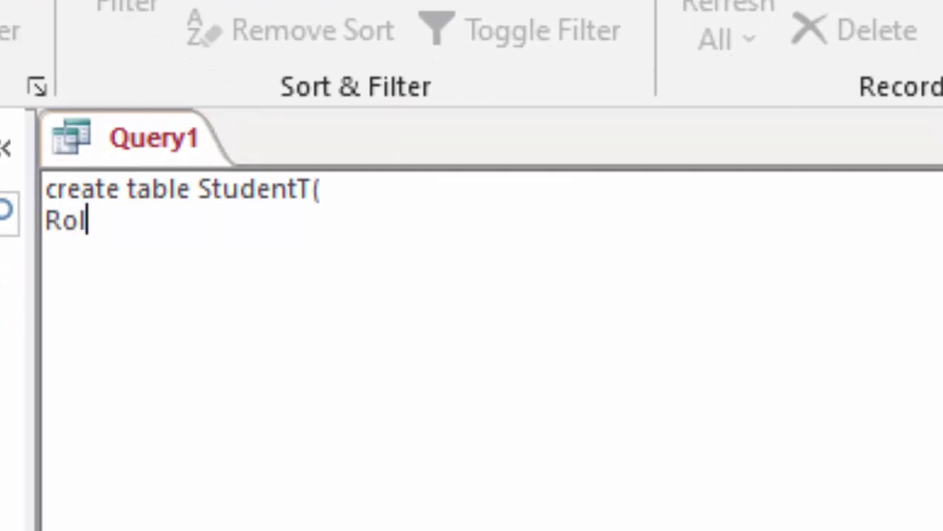
type("l_nu")
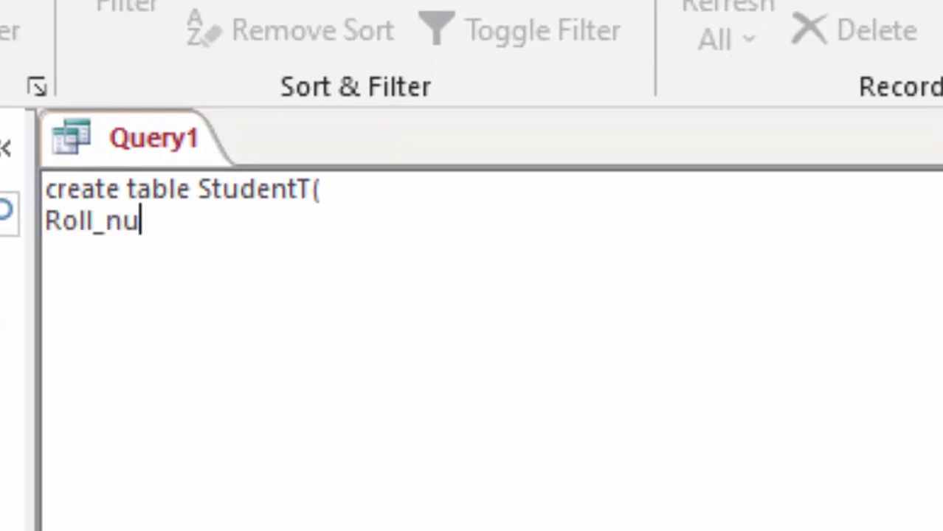
type("mber ")
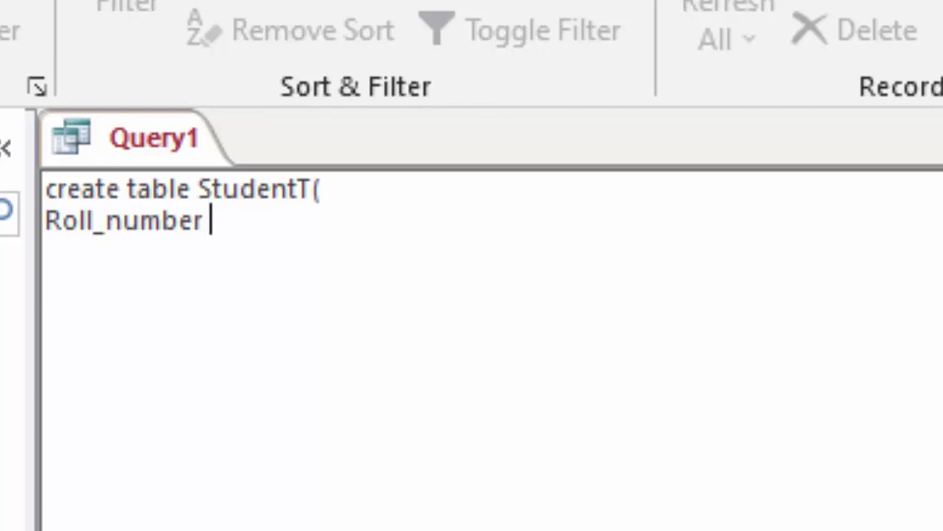
type("int p")
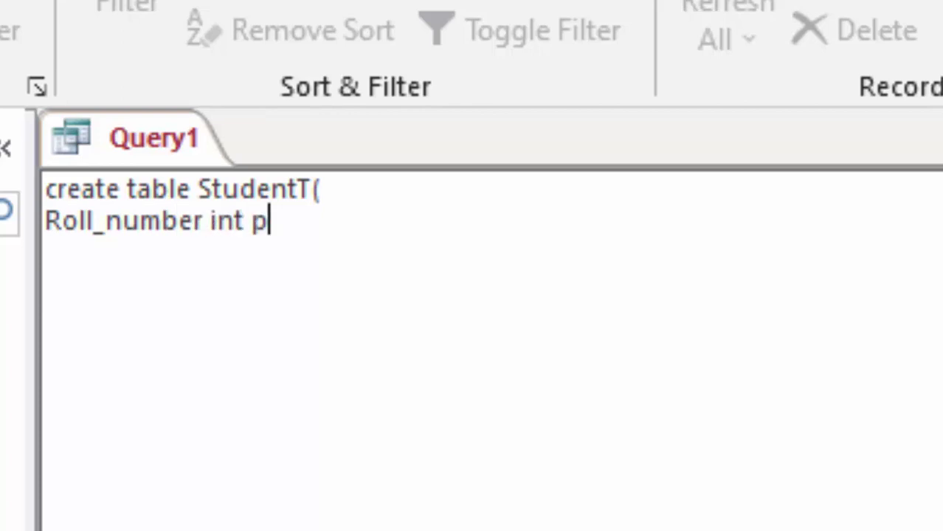
type("rima")
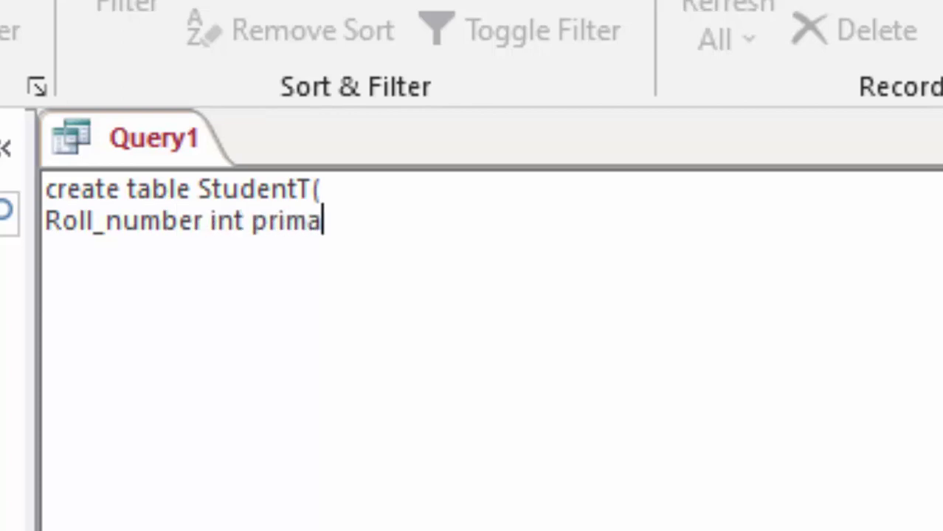
type("ry ")
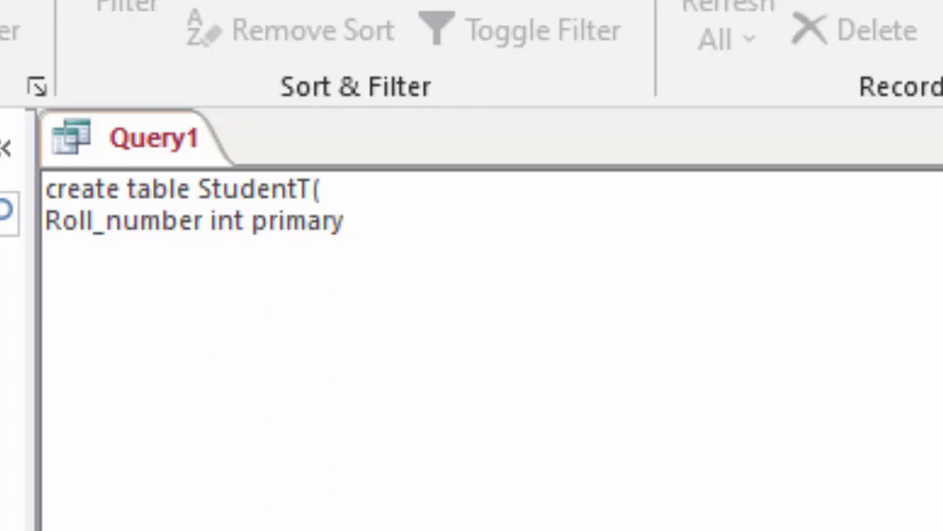
type("key,")
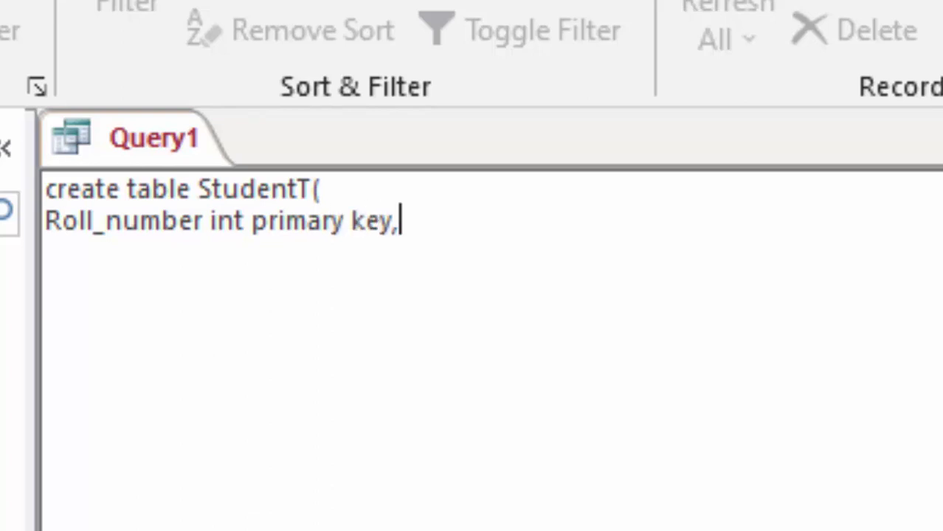
key("Return")
type("Fat")
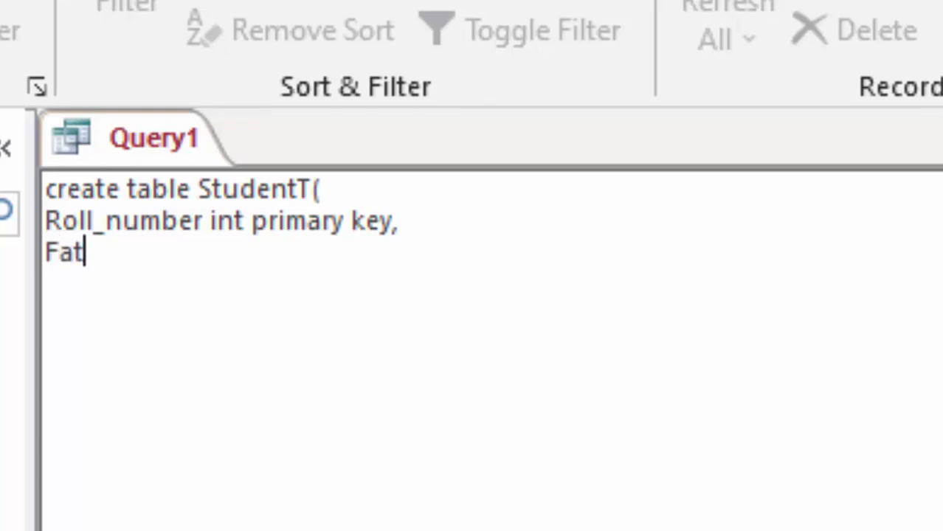
type("her")
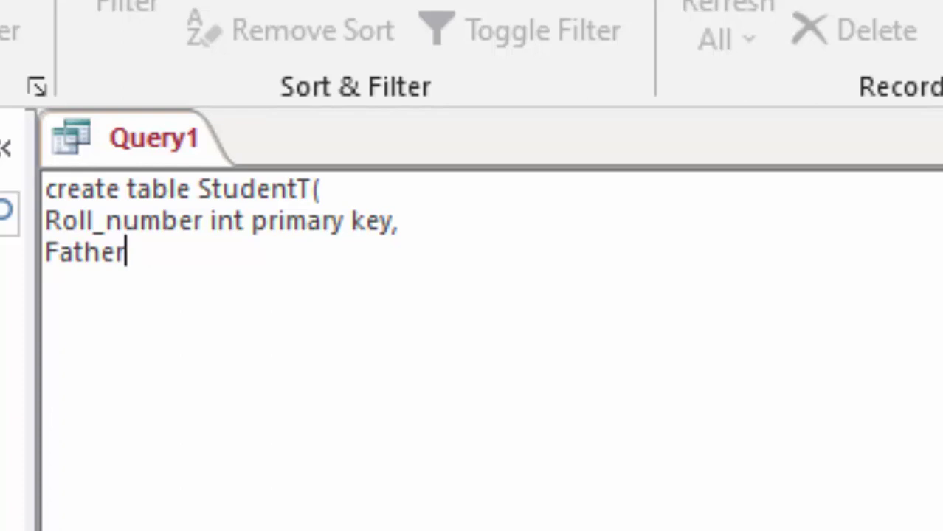
type("'s_Name ")
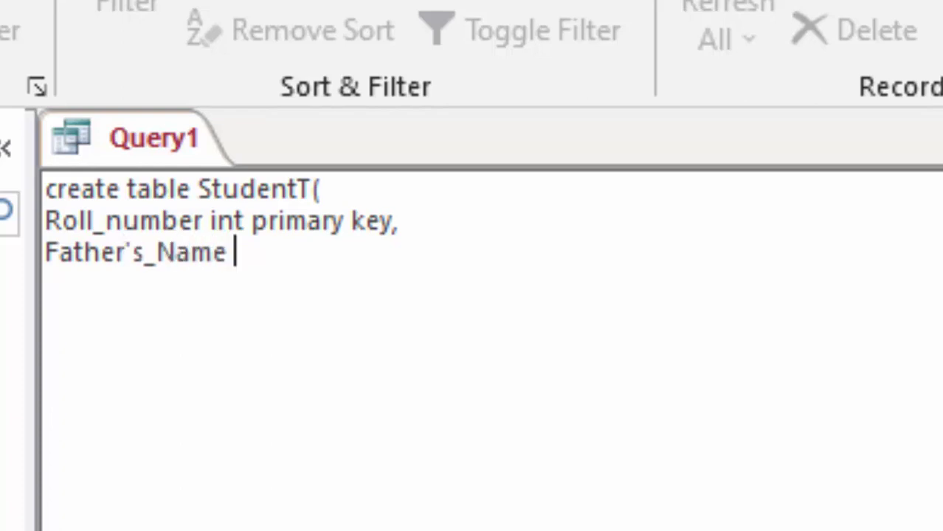
type("te")
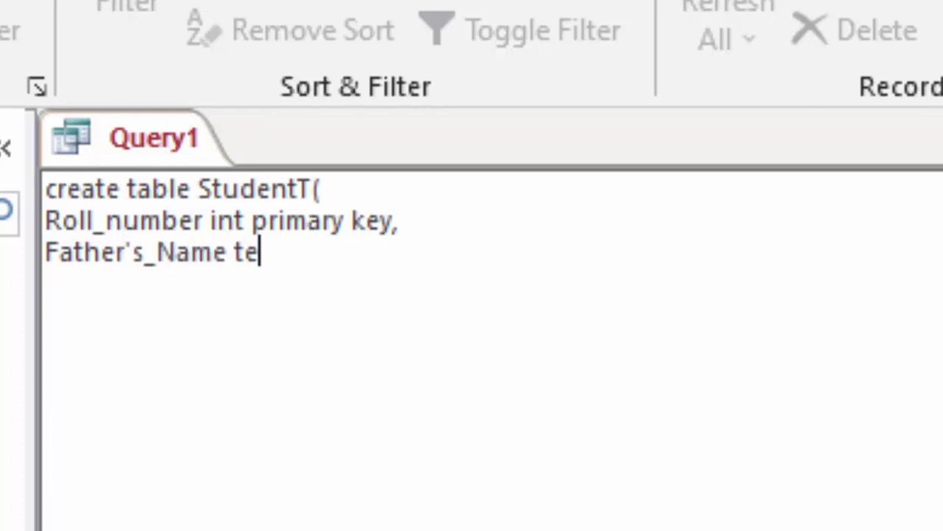
type("xt")
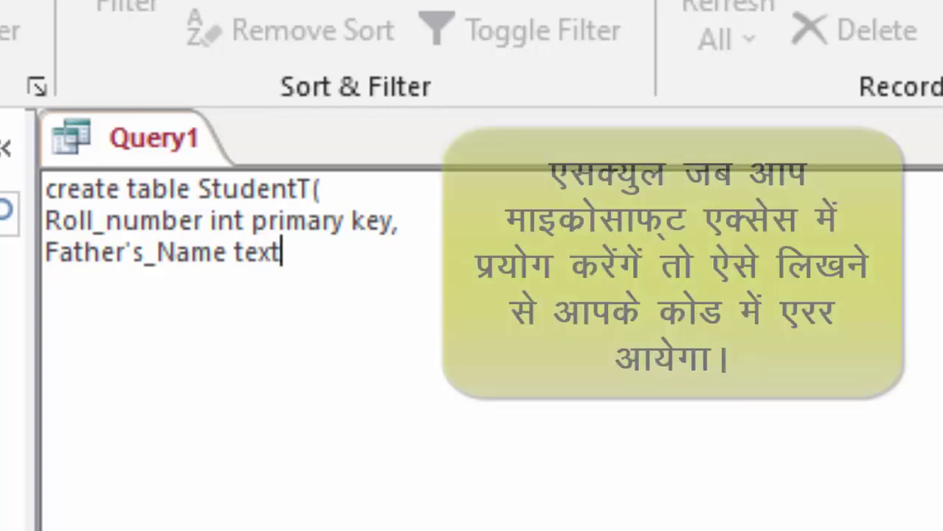
type(",")
Step: Add a 'Name_of_Student text,' line, drop the trailing comma, and close the column list with ')'
key("Return")
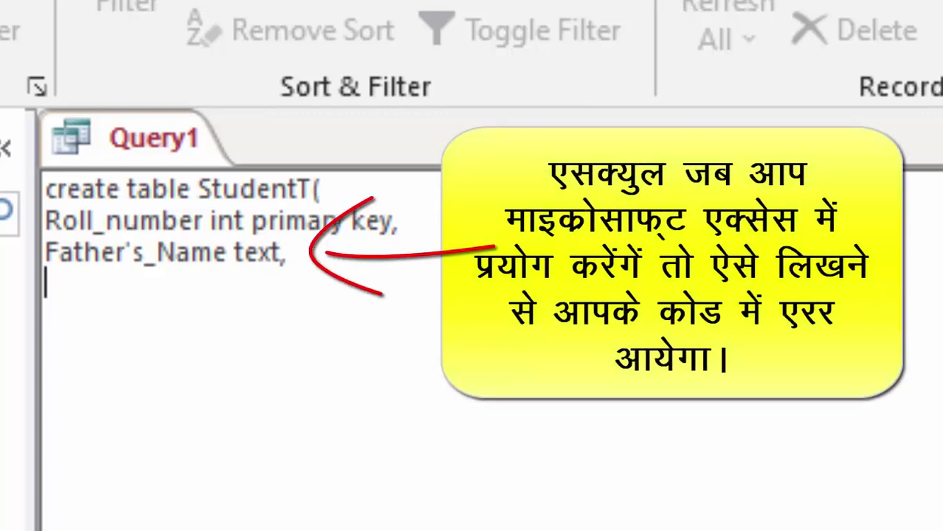
left_click(400, 220)
key("Return")
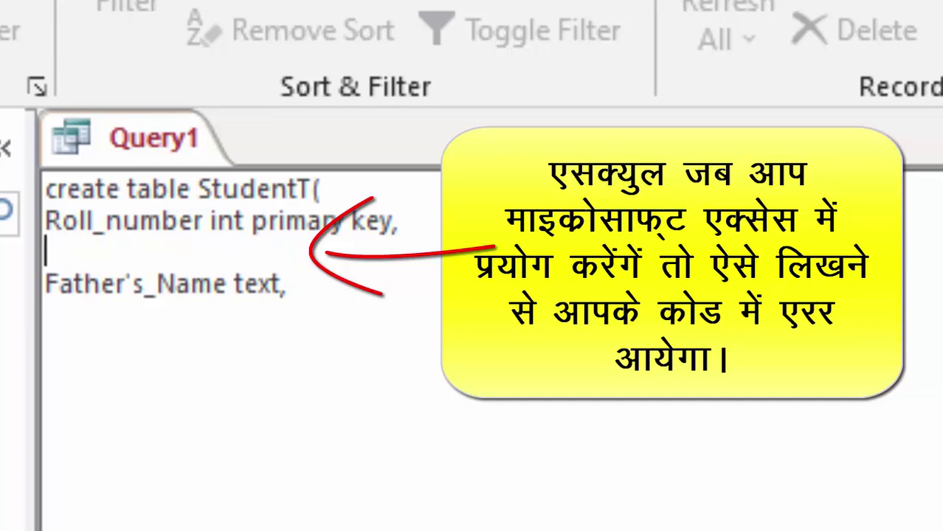
type("Nam")
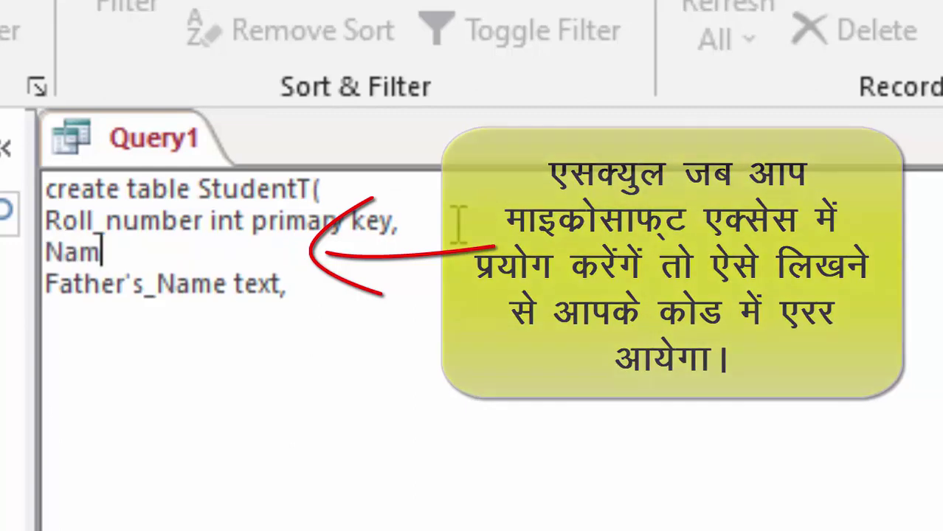
type("e_of")
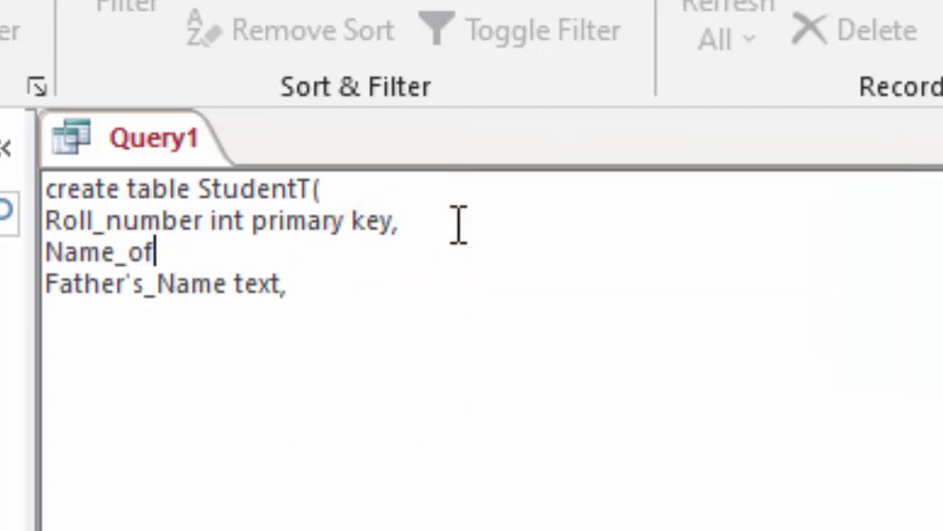
type("_Stu")
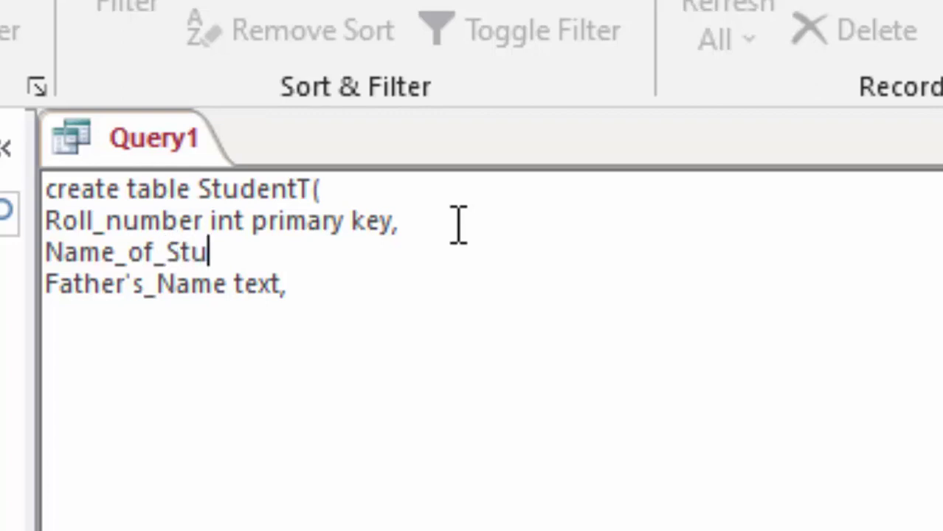
type("dent ")
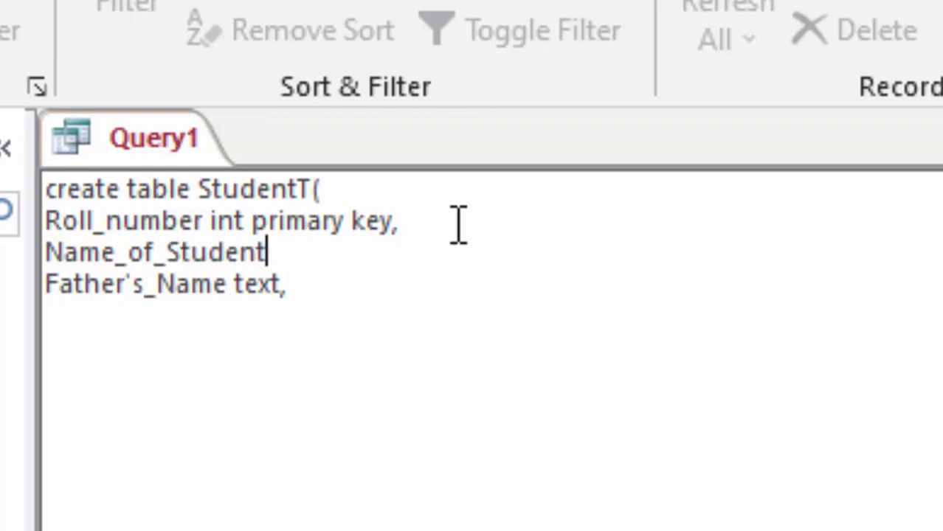
type("text")
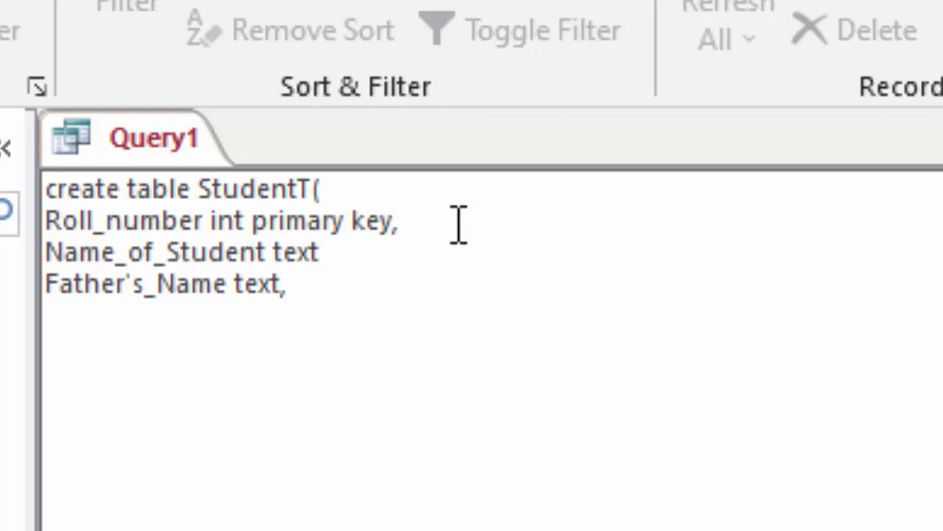
type(",")
left_click(393, 297)
key("BackSpace")
key("Return")
type(")")
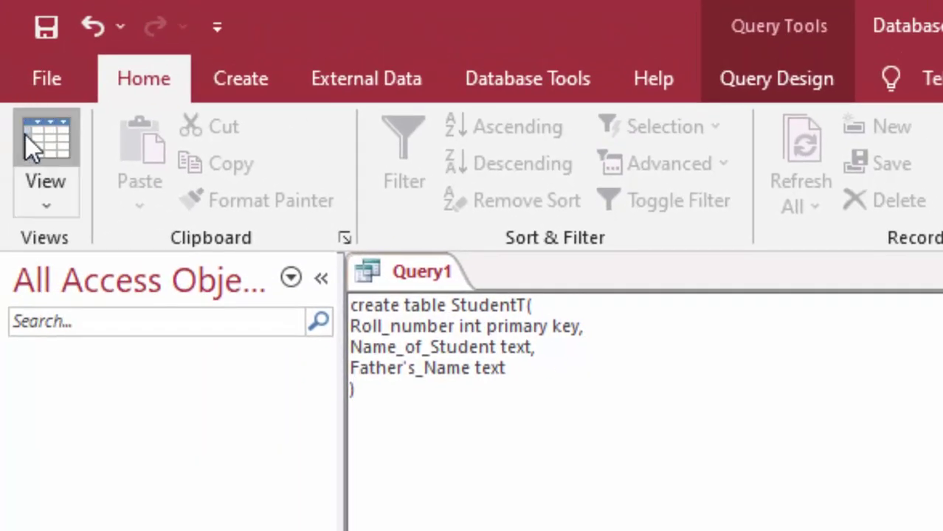
left_click(32, 148)
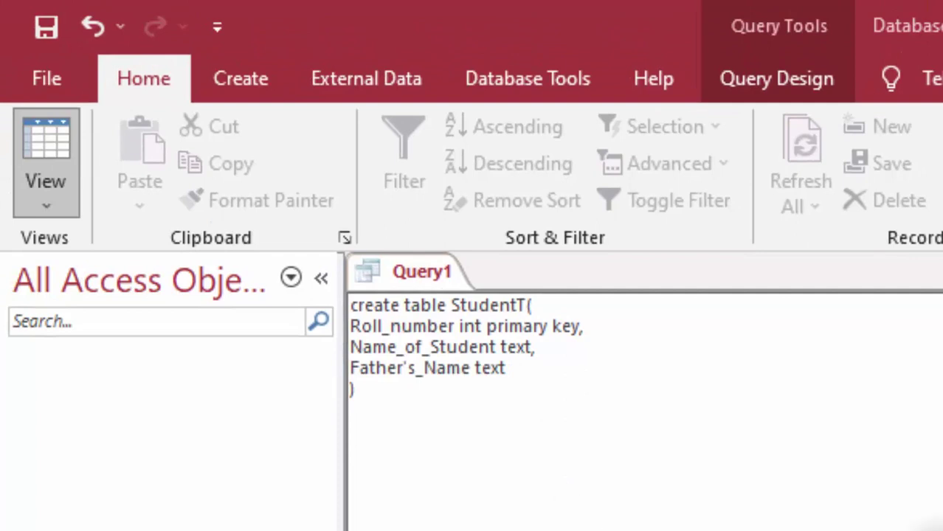
Step: Rename the Father's_Name column to Name_of_Father in the SQL text
left_click(410, 369)
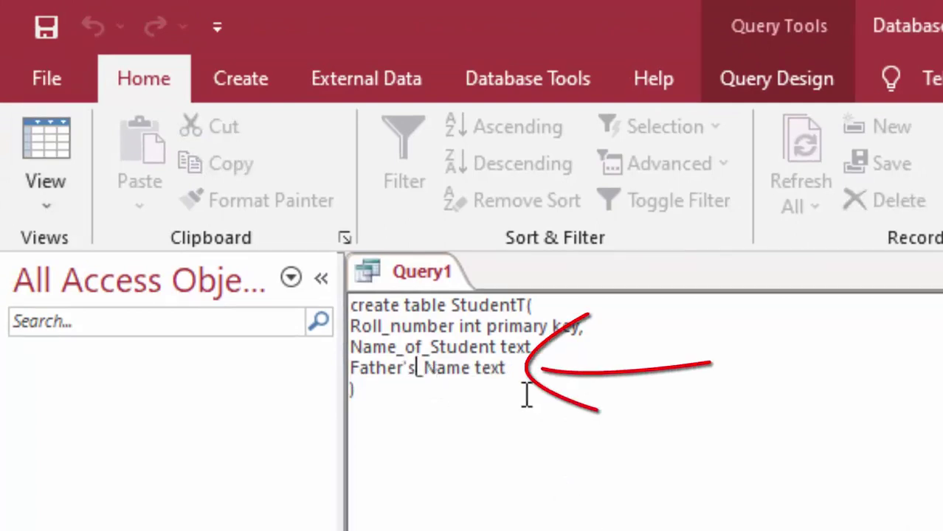
key("BackSpace")
key("BackSpace")
key("BackSpace")
key("BackSpace")
key("BackSpace")
key("BackSpace")
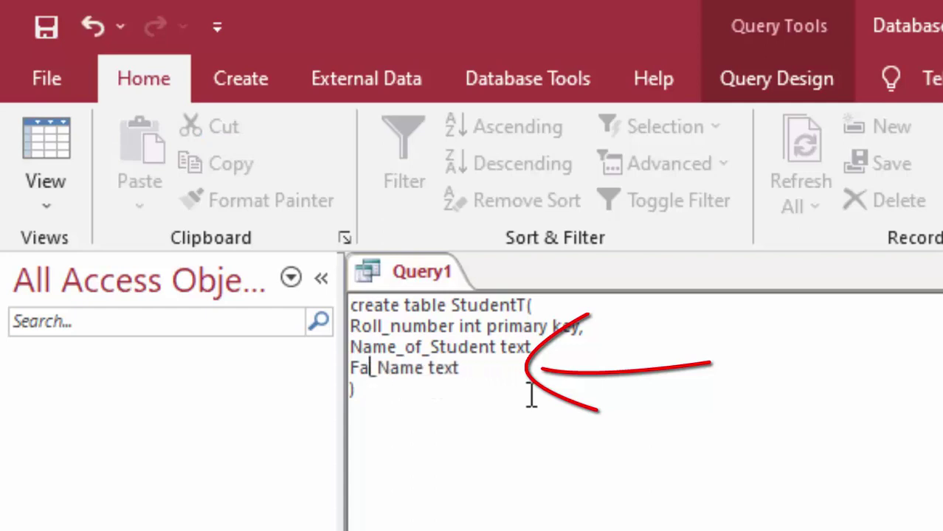
key("BackSpace")
key("BackSpace")
type("N")
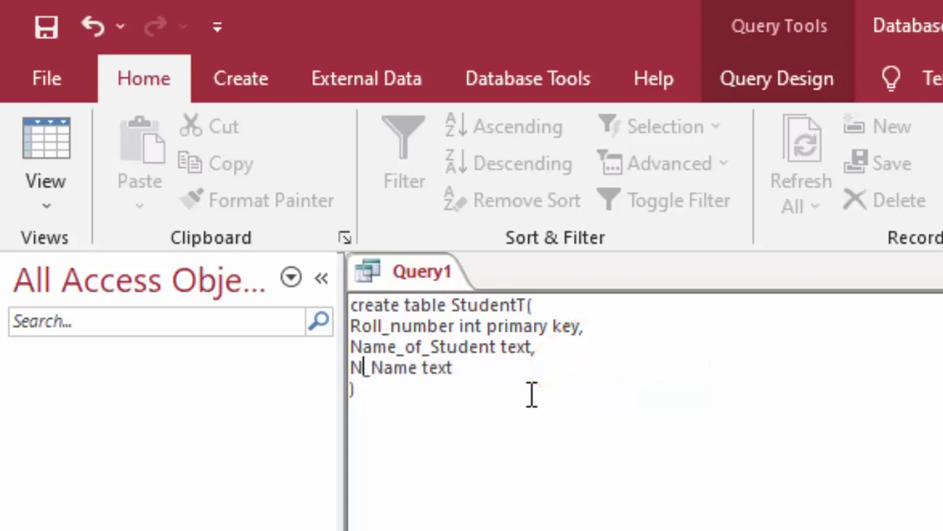
type("ame")
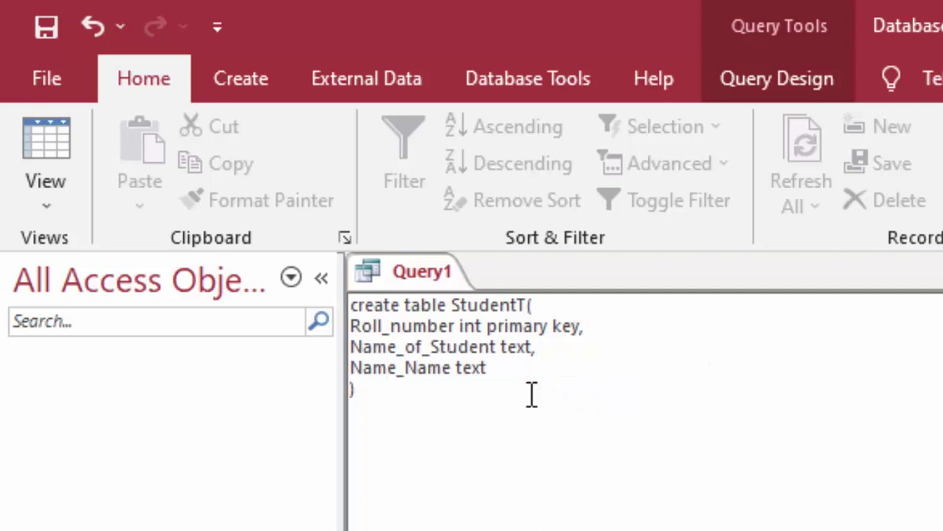
type("_of")
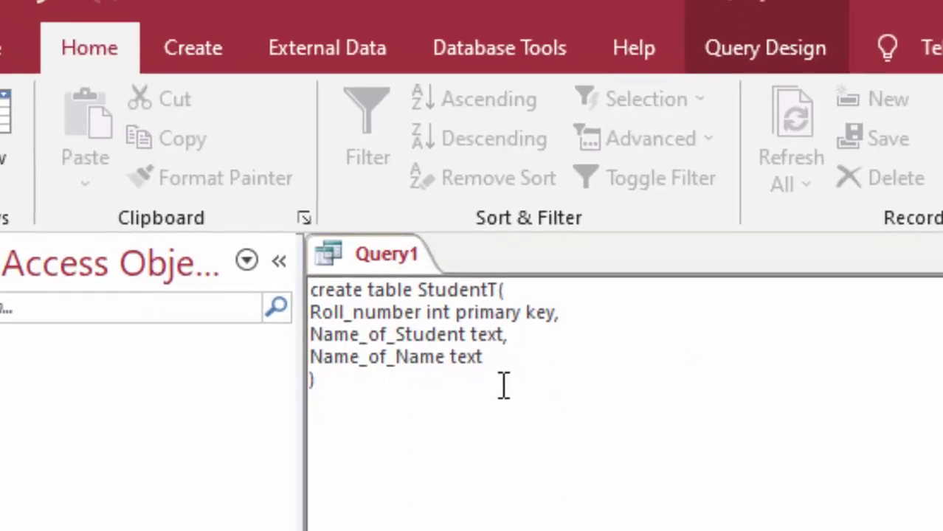
type("_Fat")
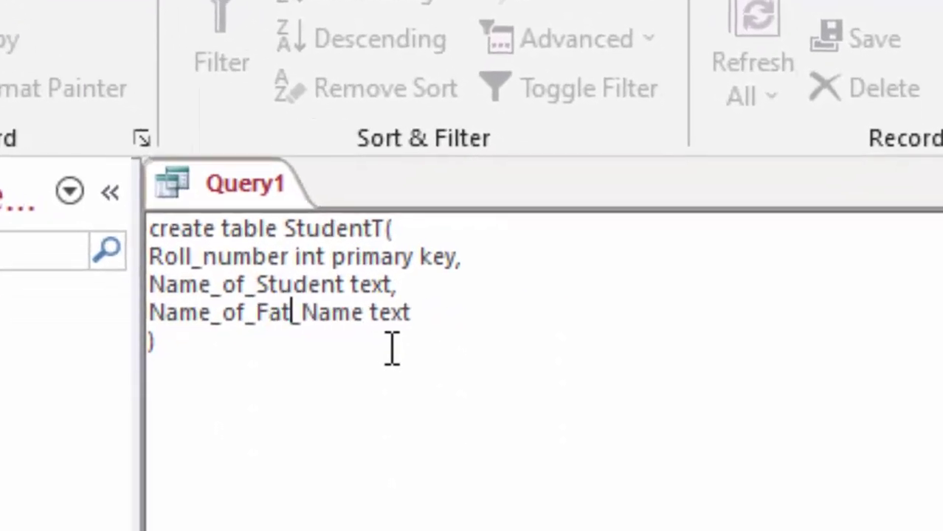
type("her")
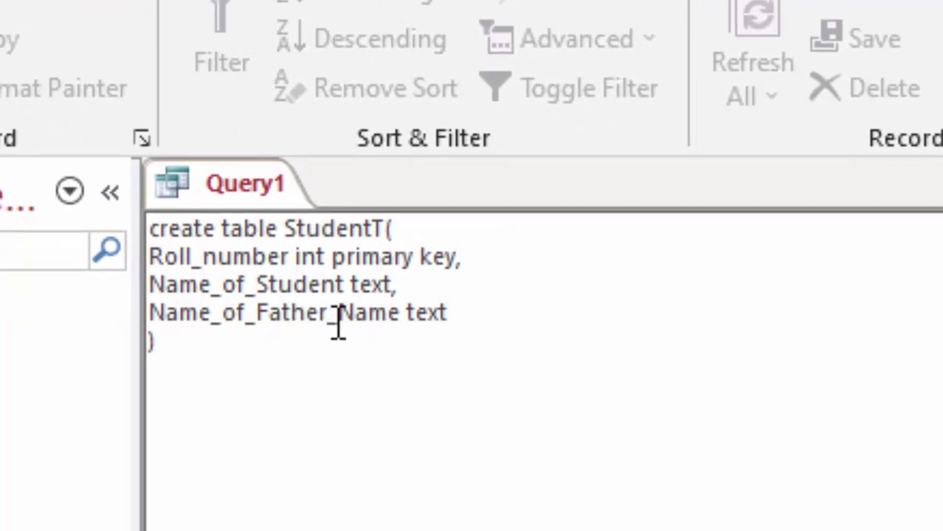
left_click(390, 314)
left_click(400, 314)
key("BackSpace")
key("BackSpace")
key("BackSpace")
key("BackSpace")
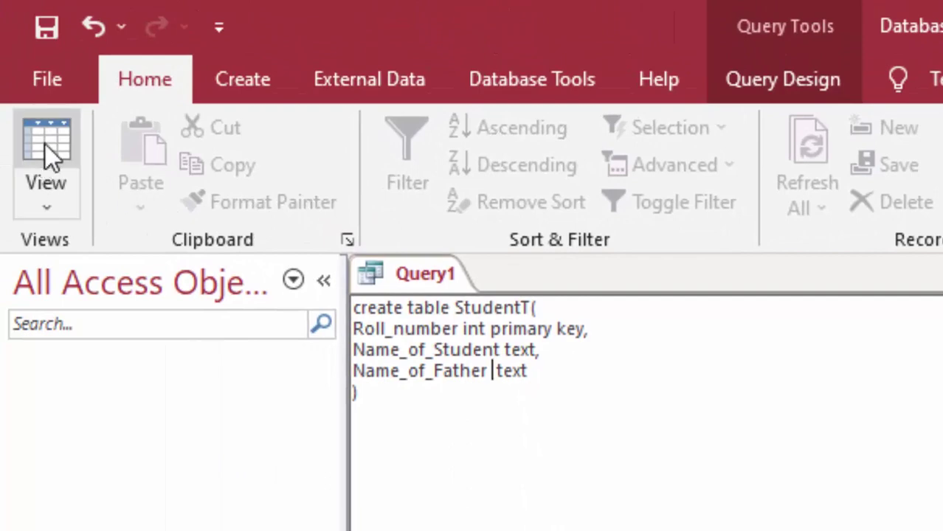
Step: Run the create table query and open the new StudentT table
left_click(742, 88)
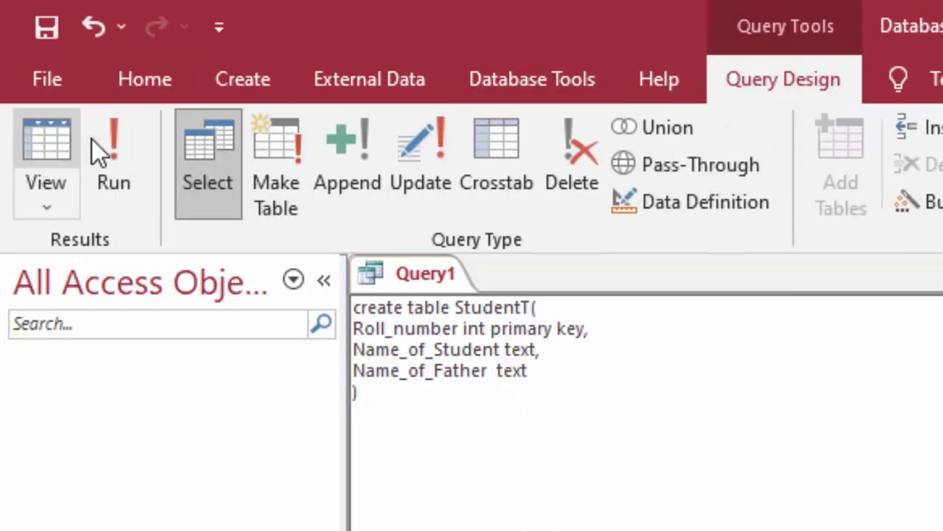
left_click(117, 154)
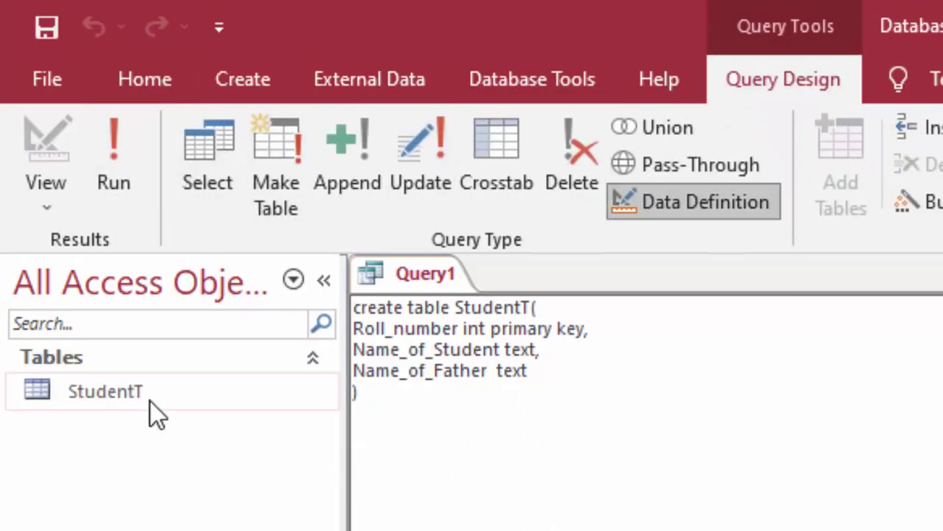
double_click(151, 402)
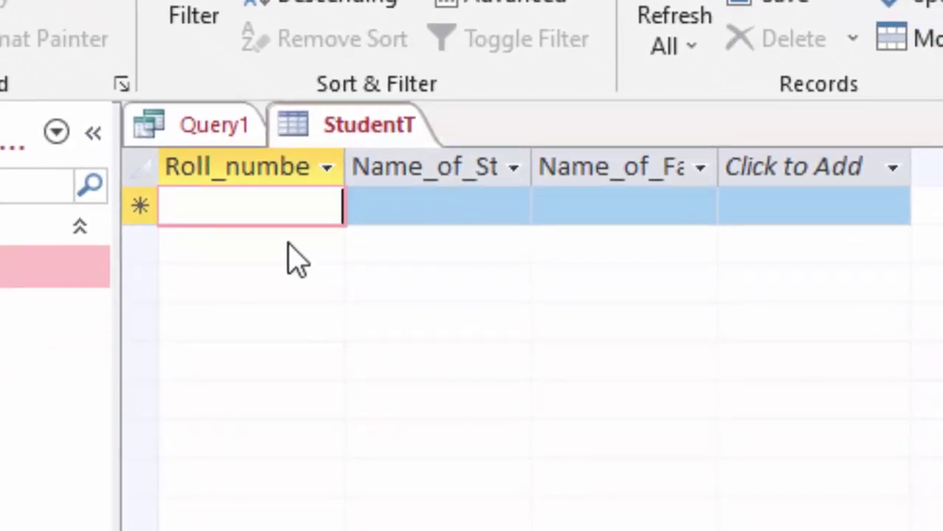
Step: Enter the first record: roll number 1 with the student's name and the father's name
type("1")
key("Tab")
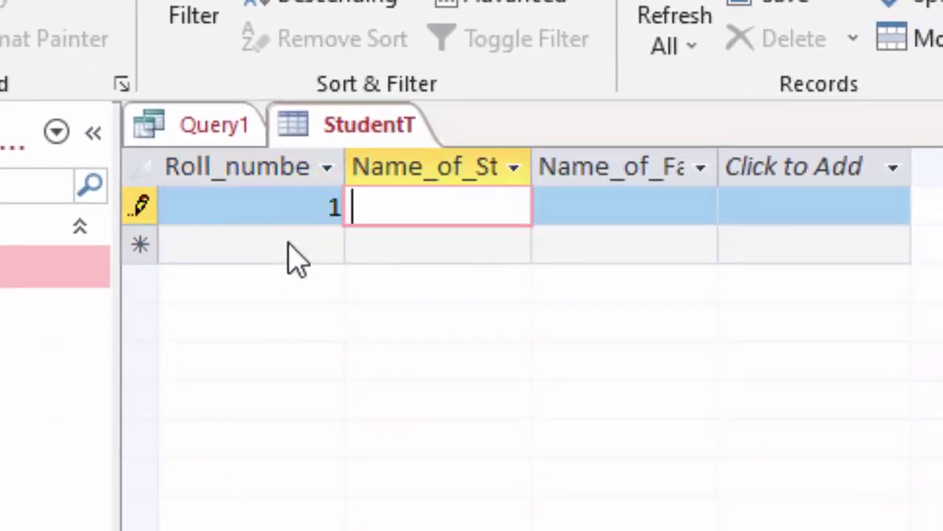
type("Esh")
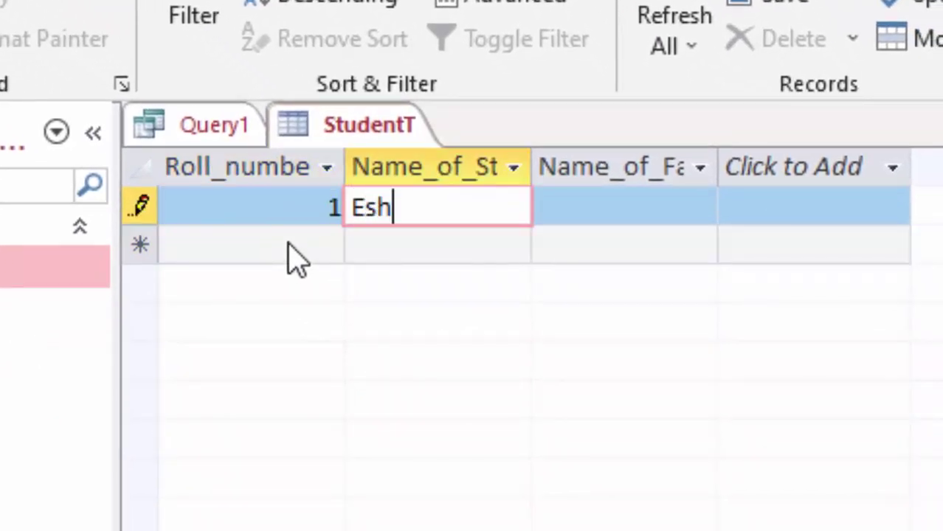
type("a")
key("Tab")
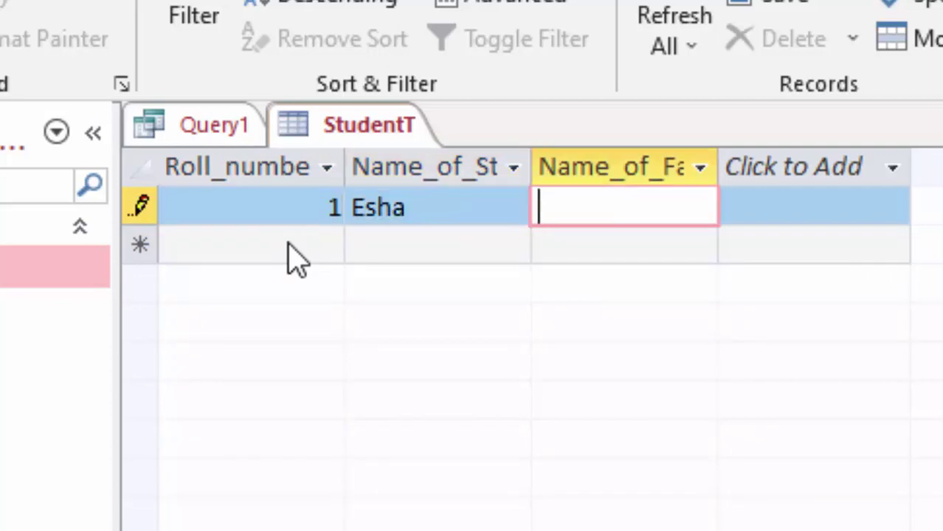
type("Mr")
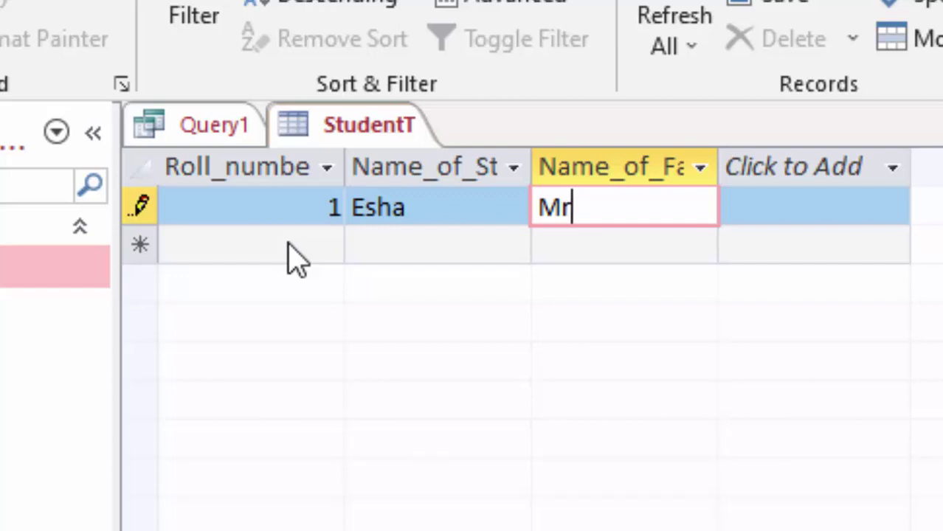
type(". ")
type("Ram\\\\")
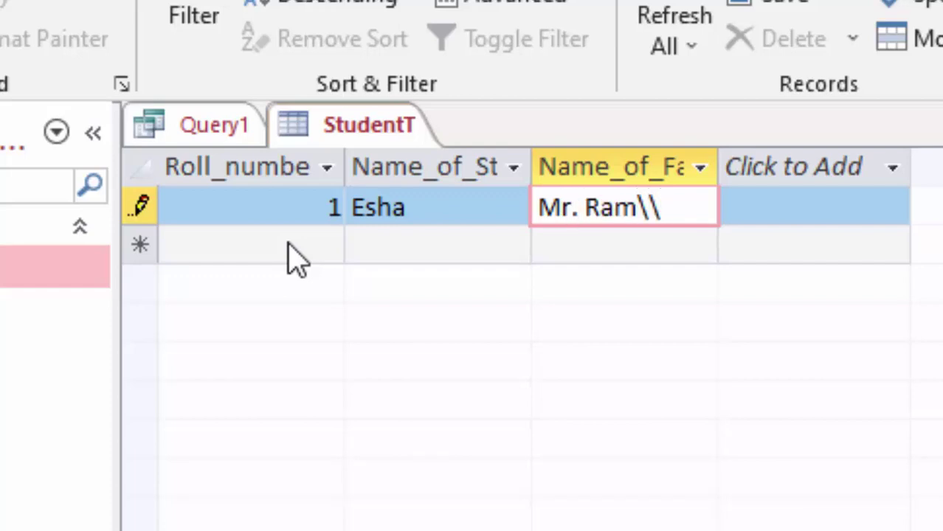
key("BackSpace")
key("BackSpace")
key("Tab")
Step: Enter roll number 2 with the second student's name and the father's name
type("\\")
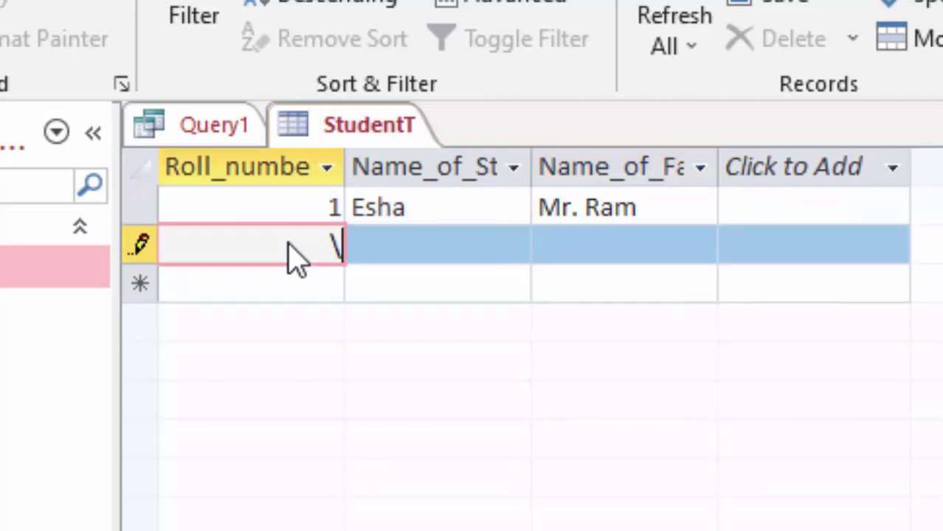
type("2")
key("Tab")
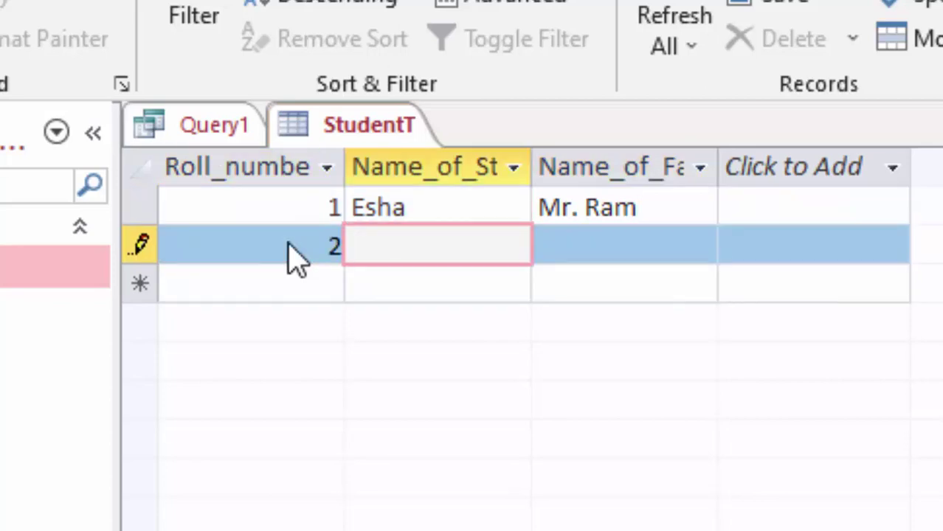
type("Shya")
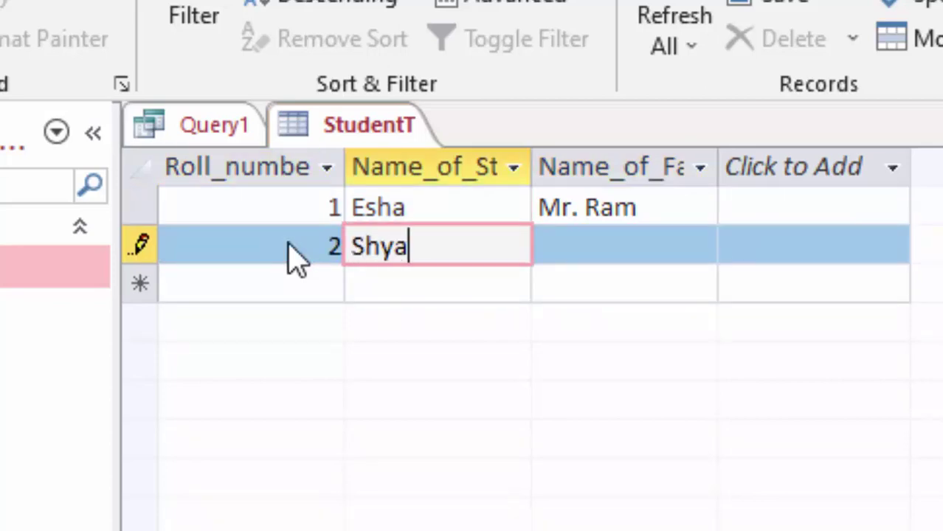
type("m")
key("Tab")
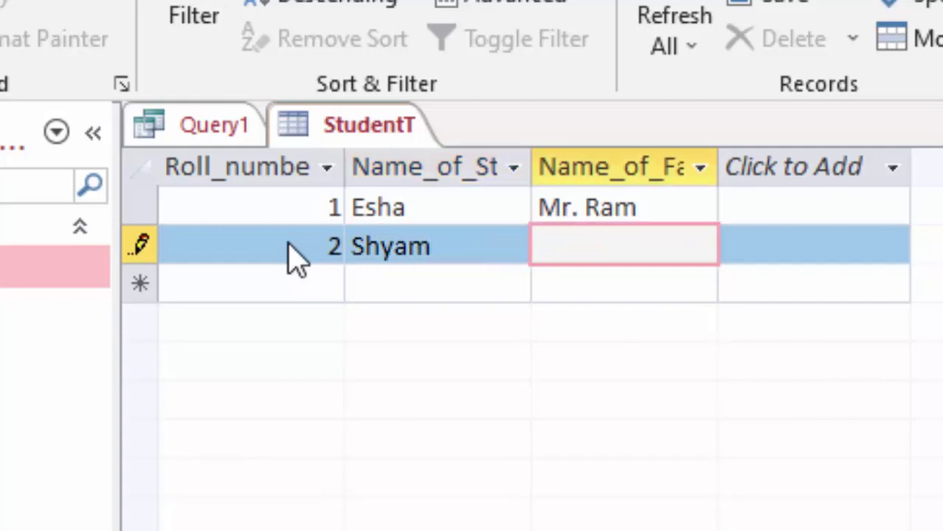
type("Mr")
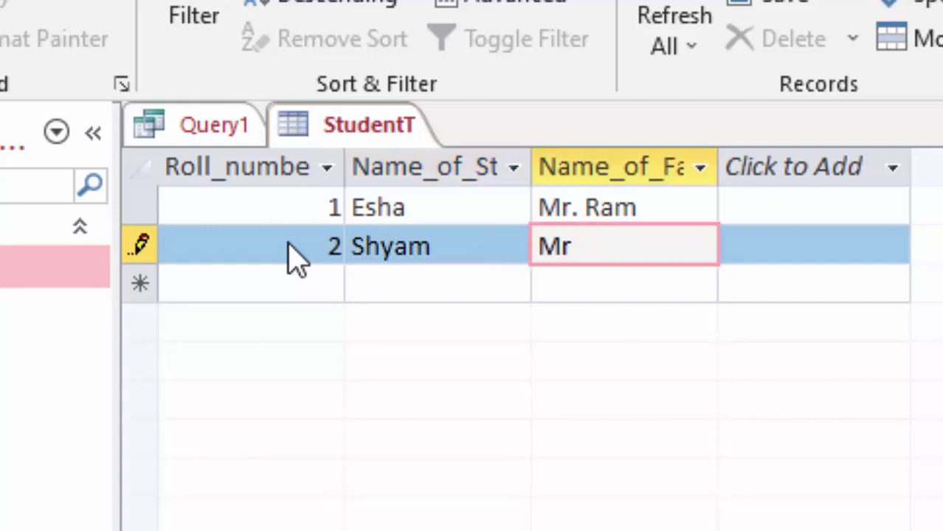
type(".Raj")
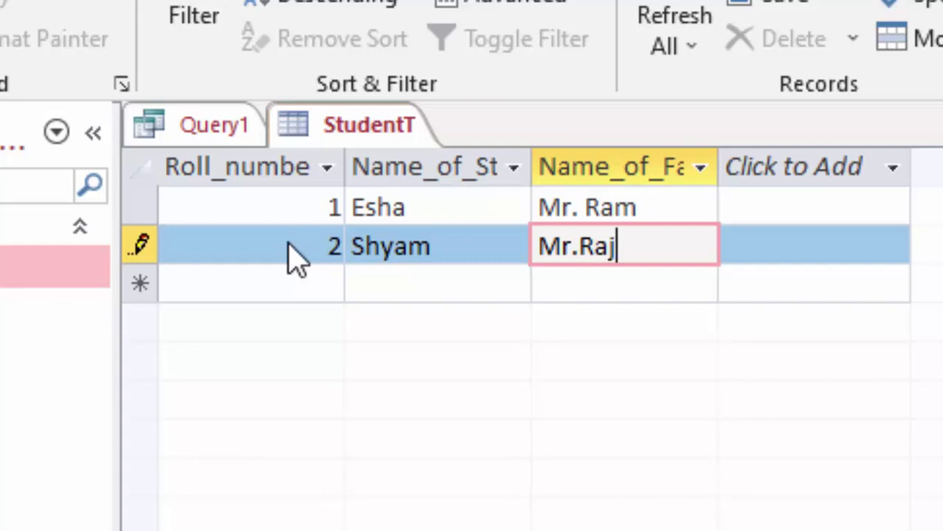
type("esh")
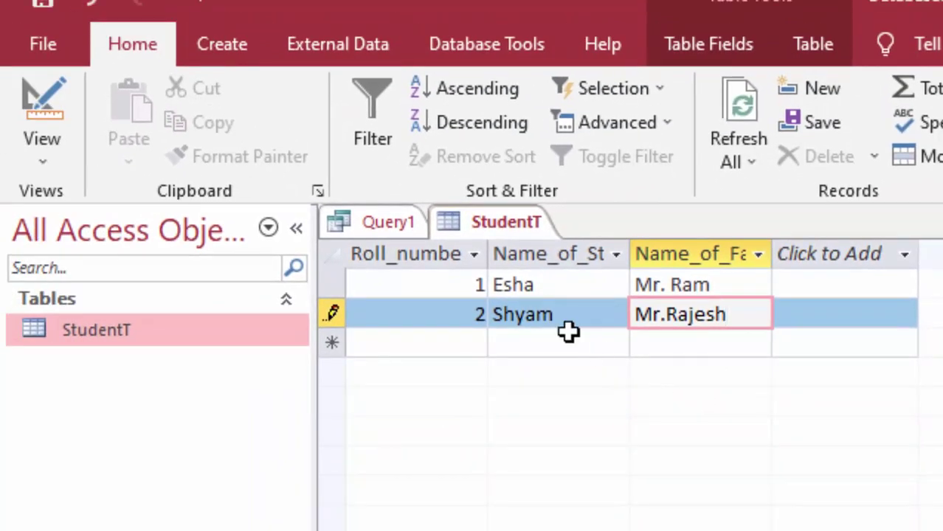
Step: Save the new record and close the StudentT datasheet
right_click(493, 220)
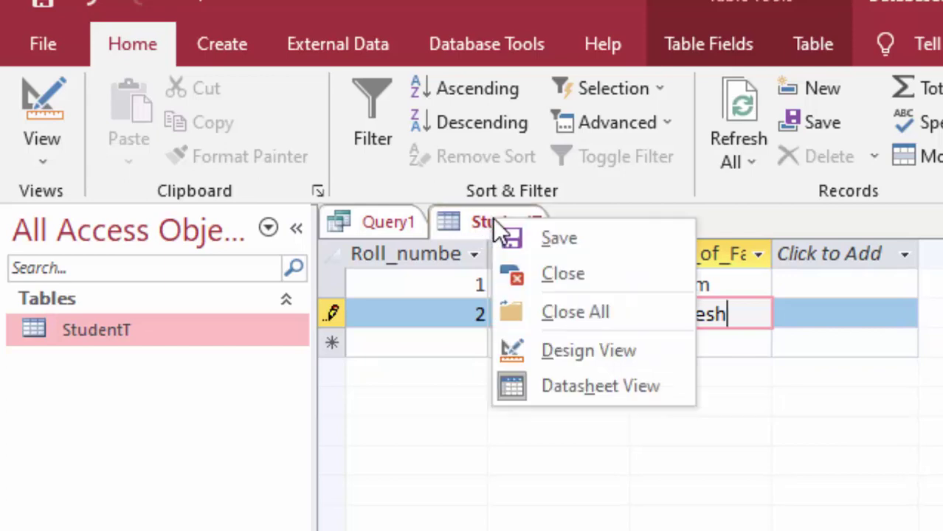
left_click(561, 238)
right_click(508, 223)
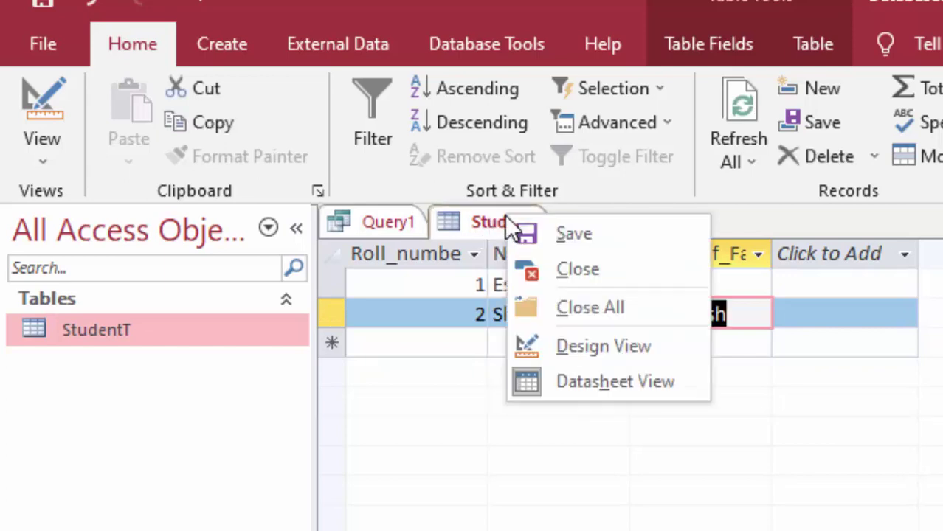
left_click(564, 269)
left_click(424, 343)
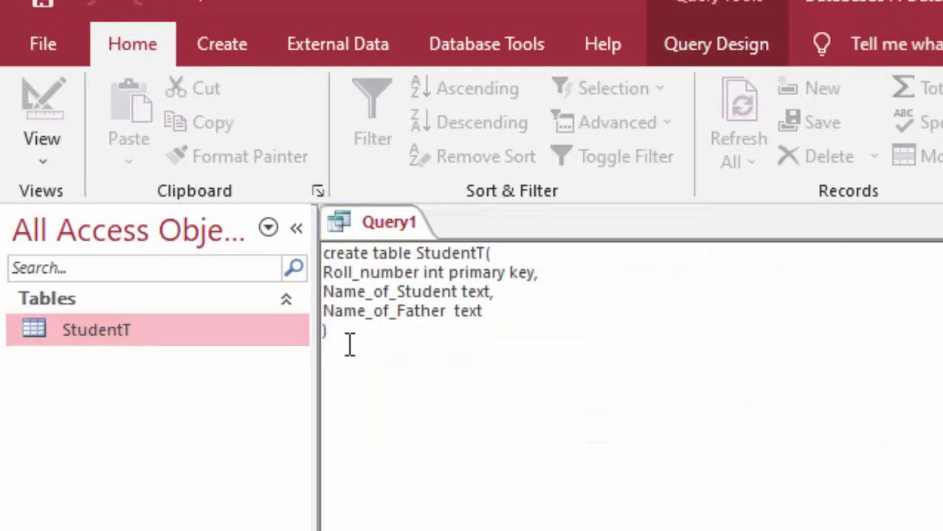
Step: Start a new blank query design, Query2, without adding tables
left_click(233, 49)
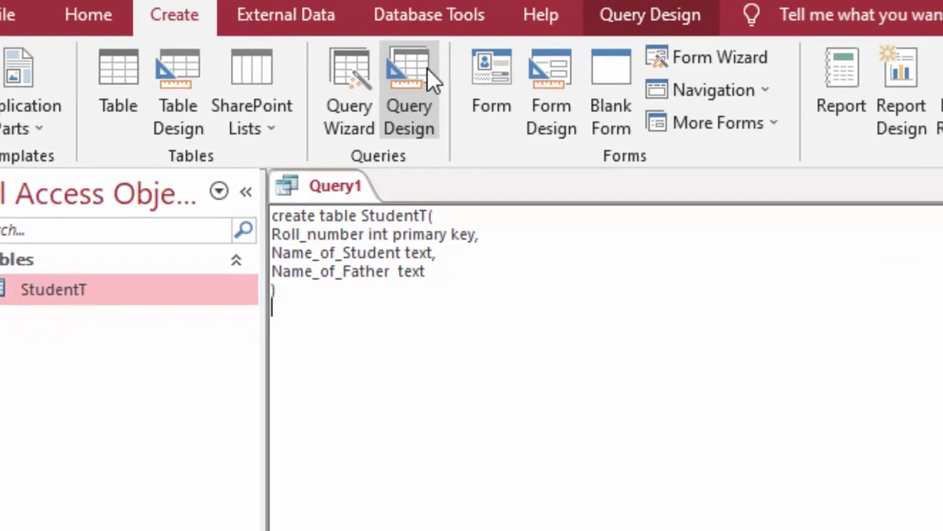
left_click(434, 83)
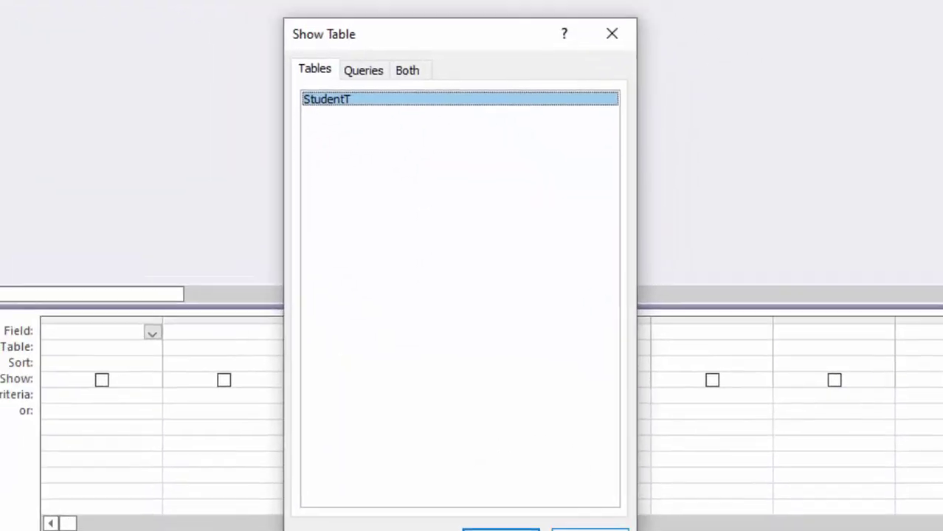
left_click(589, 529)
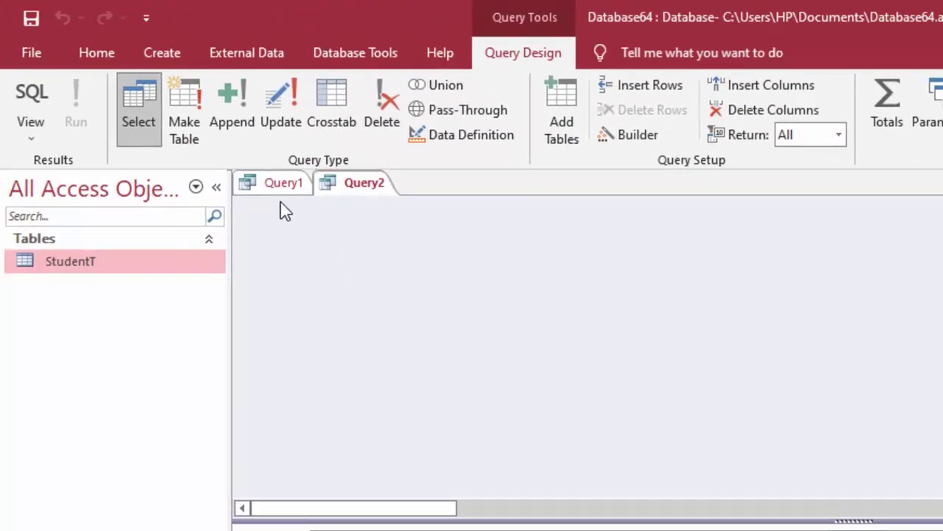
Step: In SQL View, write 'alter table StudentT' and, on a new line, 'drop Name_of_Father text'
left_click(22, 96)
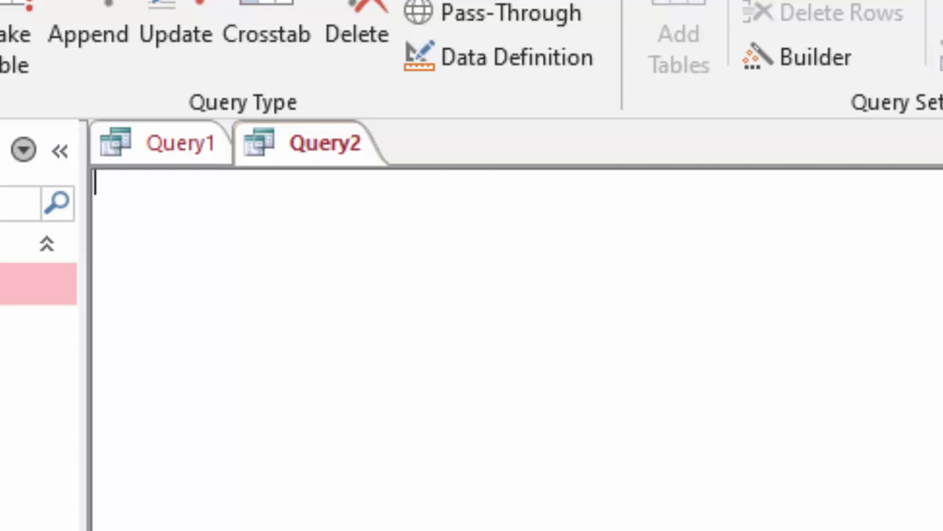
type("al")
type("ter ")
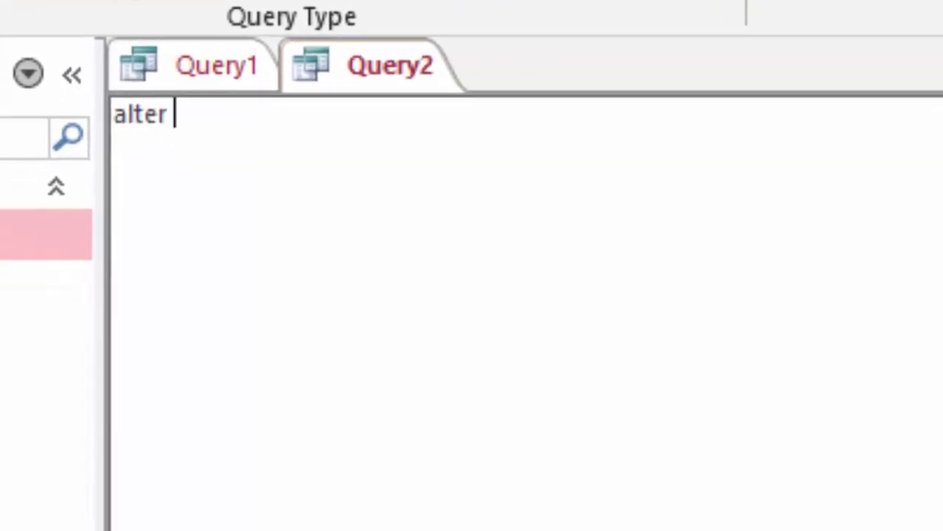
type("tabl")
type("e ")
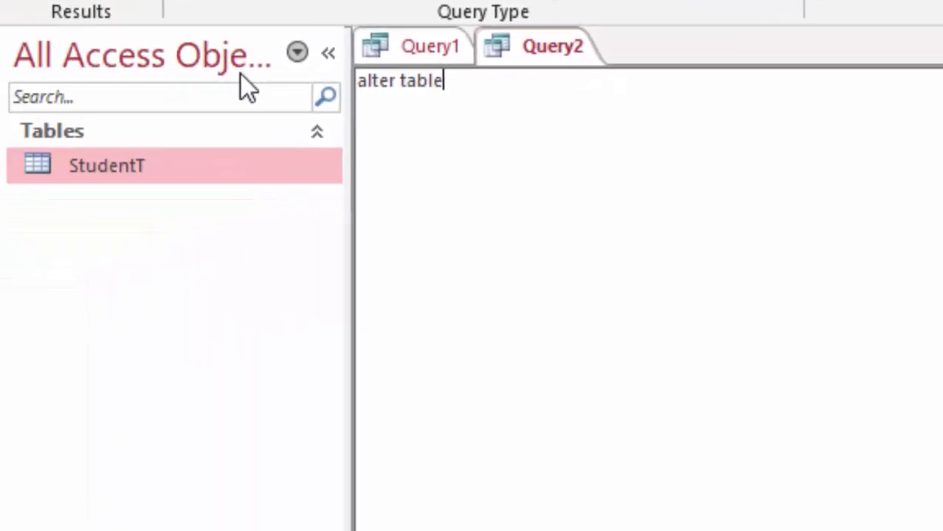
type("Stu")
type("de")
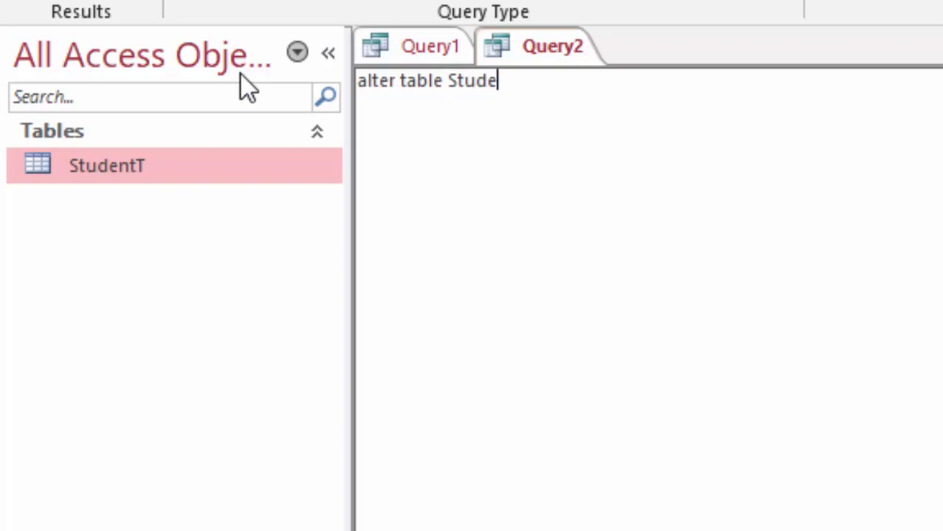
type("ntT")
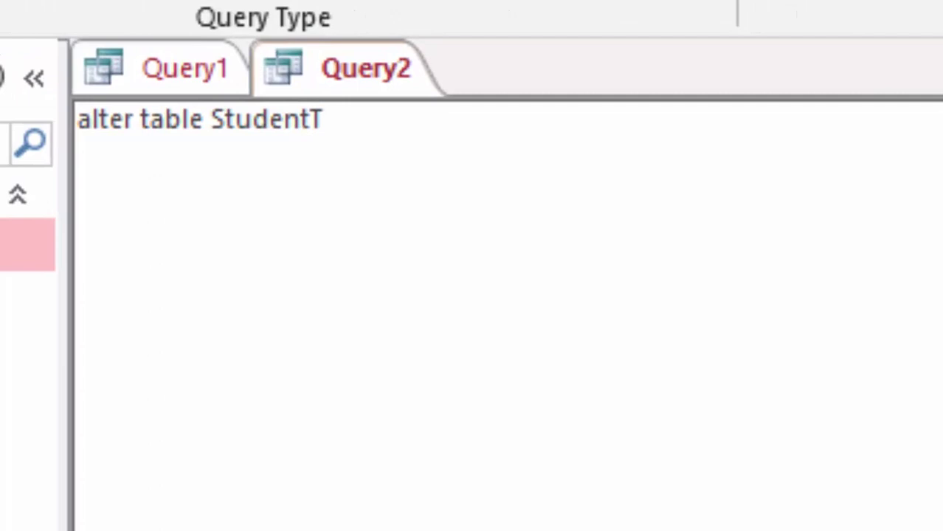
key("Return")
type("drop ")
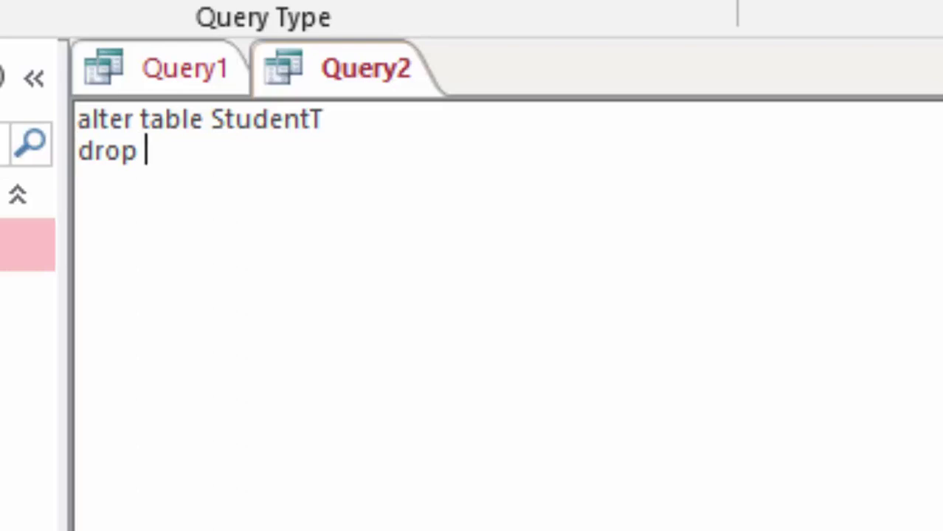
type("Name")
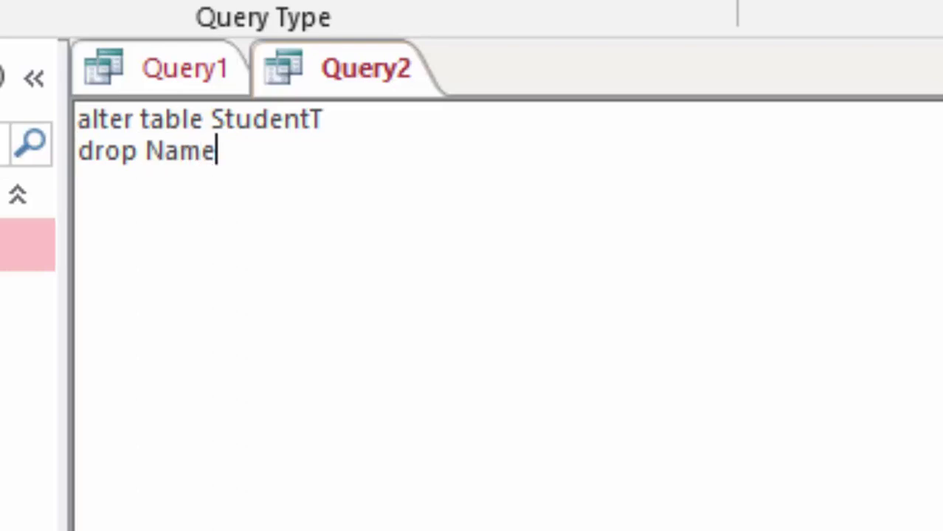
type("_of")
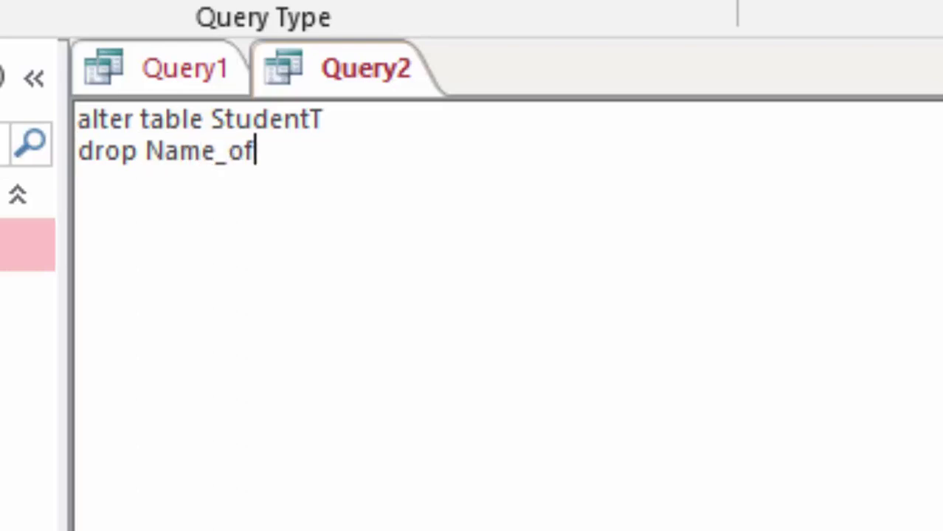
type("_Fa")
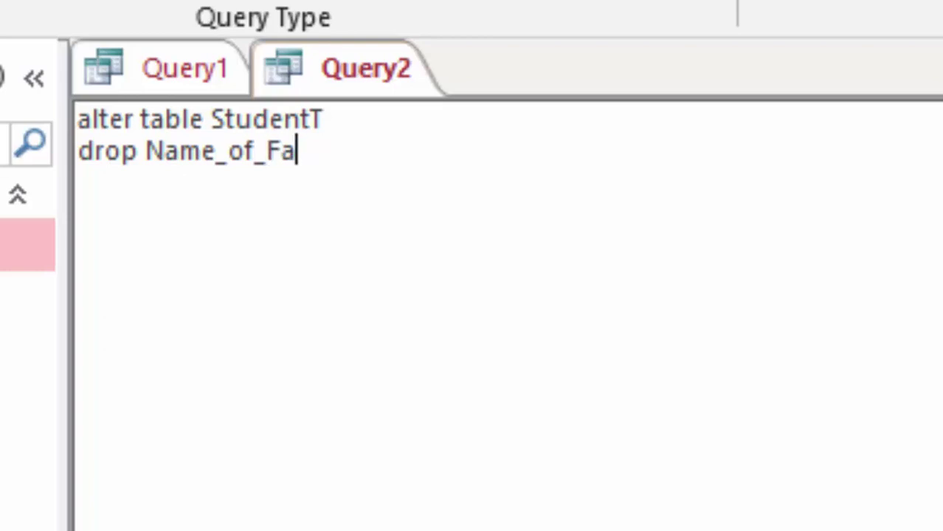
type("ther")
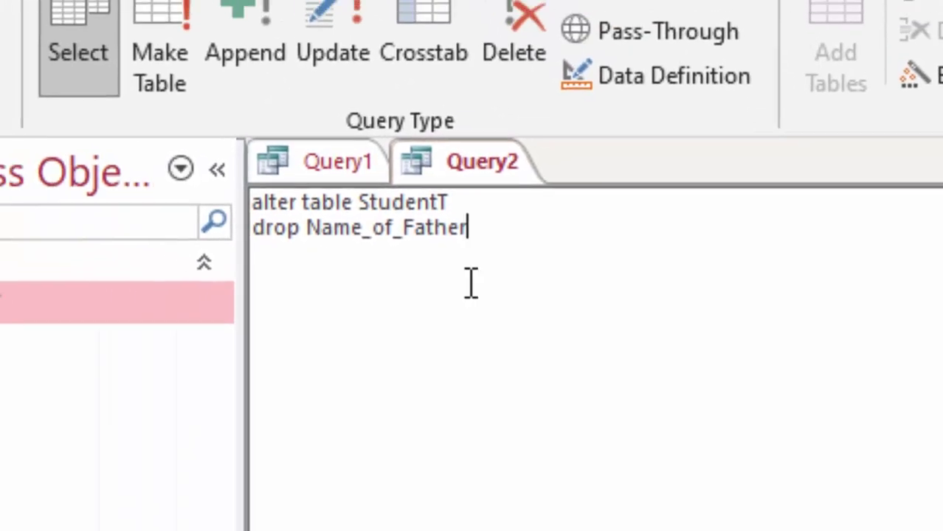
type(" text")
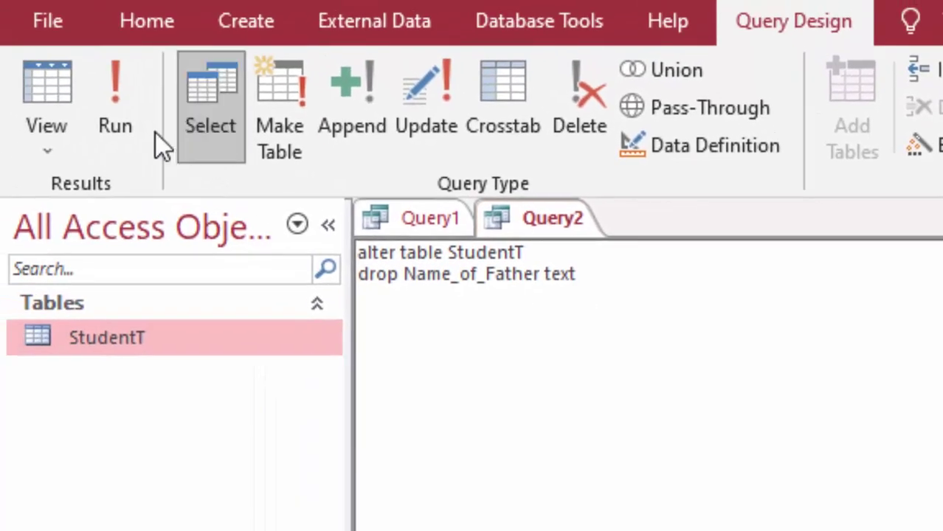
Step: Run the drop query, then open StudentT and widen its Name_of_Student column
left_click(136, 112)
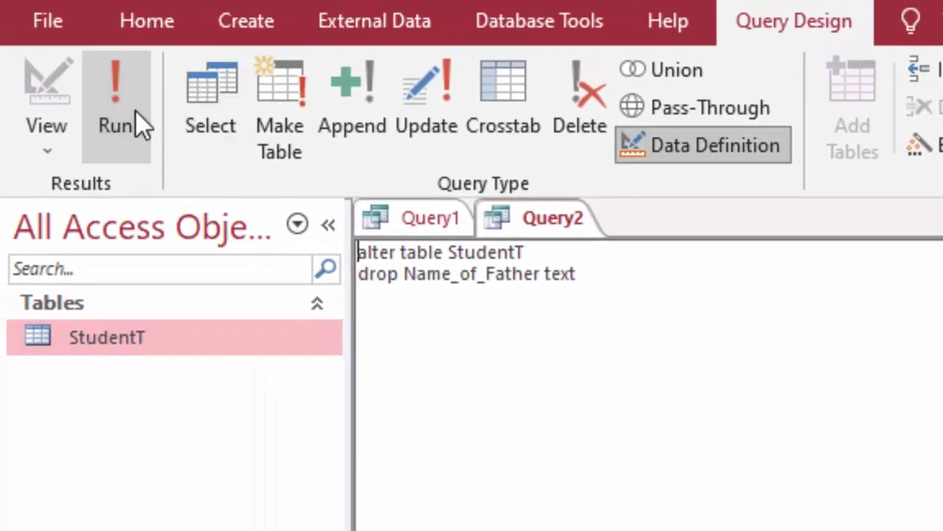
double_click(163, 341)
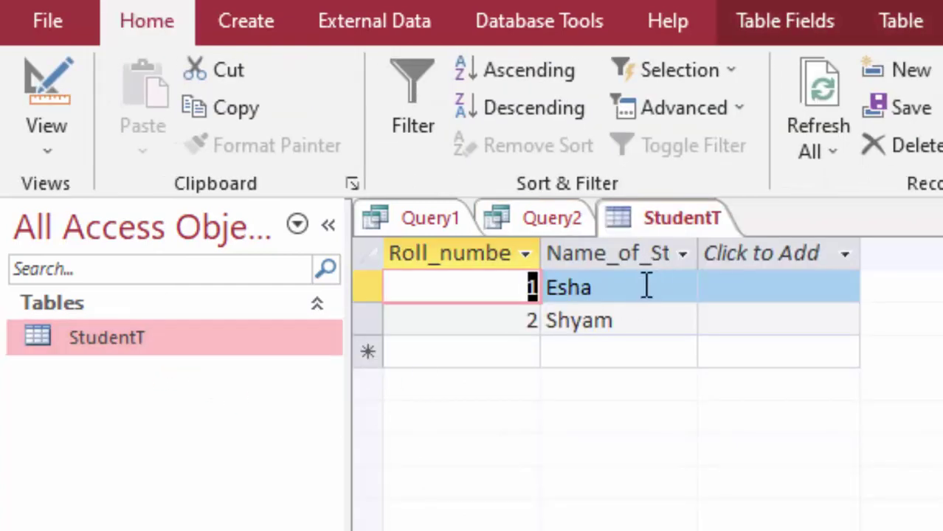
left_click_drag(705, 255, 779, 315)
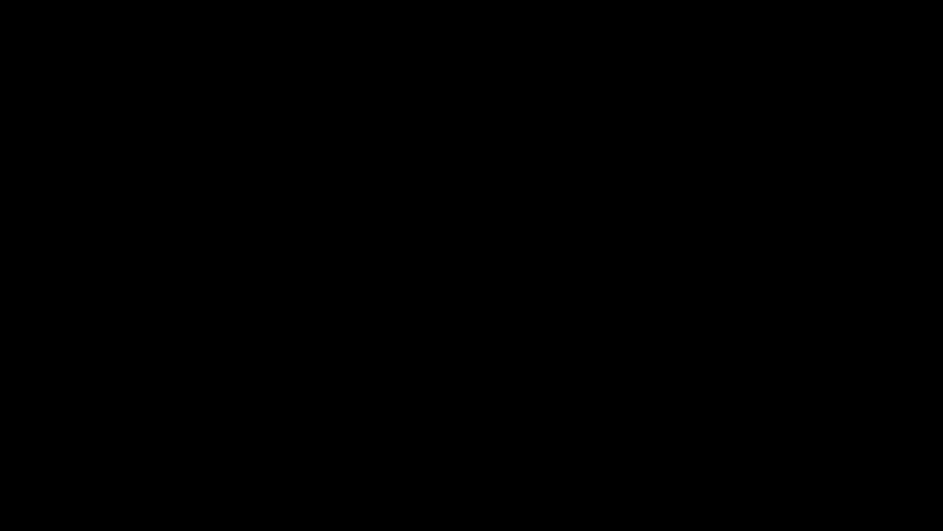